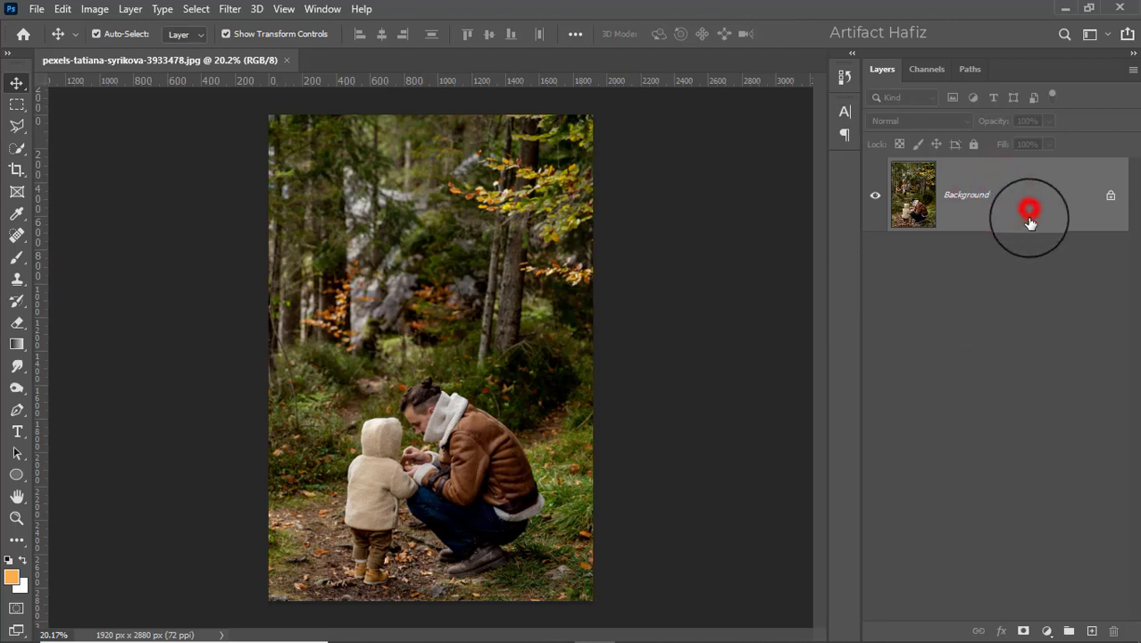
# Step: Duplicate the Background layer twice, creating Background copy and Background copy 2
pyautogui.moveTo(1029, 222); pyautogui.dragTo(1090, 630)
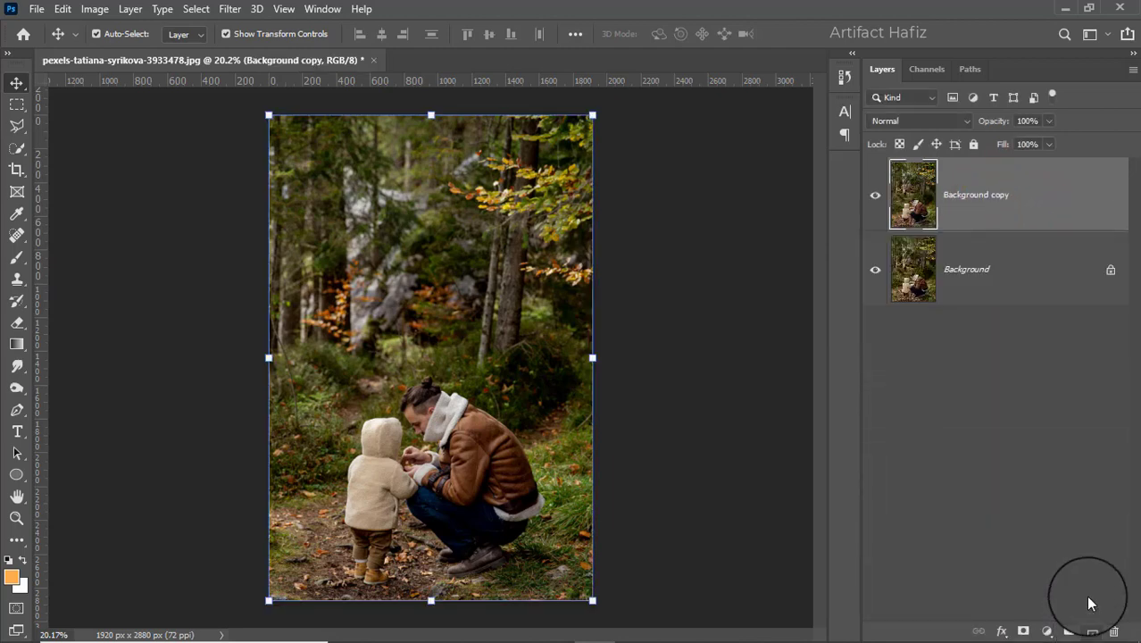
pyautogui.moveTo(1006, 182); pyautogui.dragTo(1091, 631)
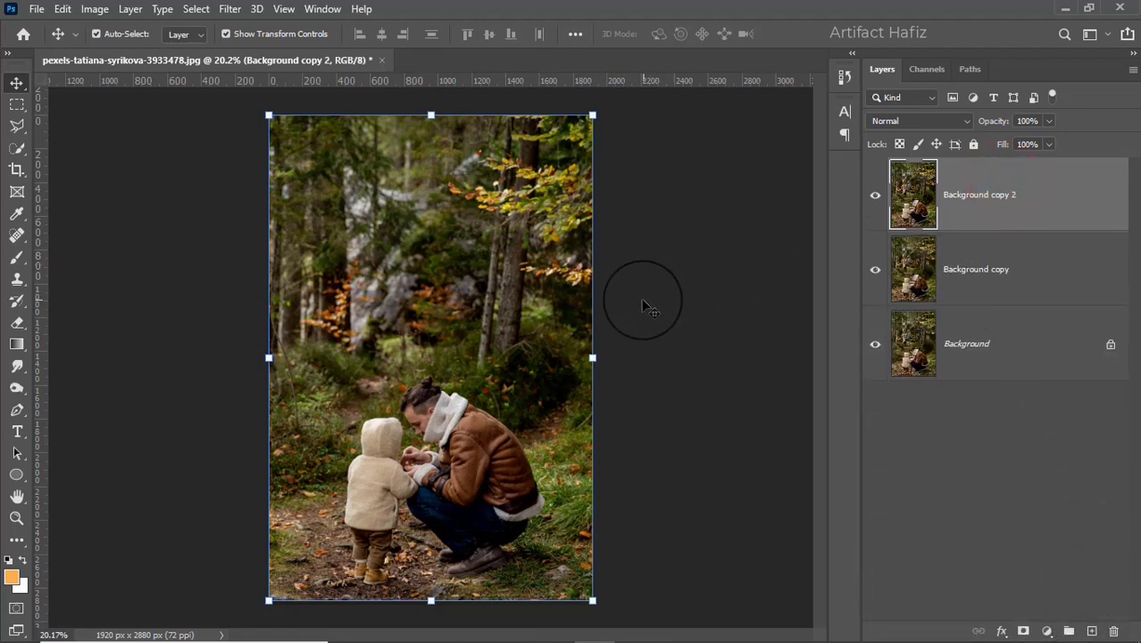
pyautogui.click(20, 152)
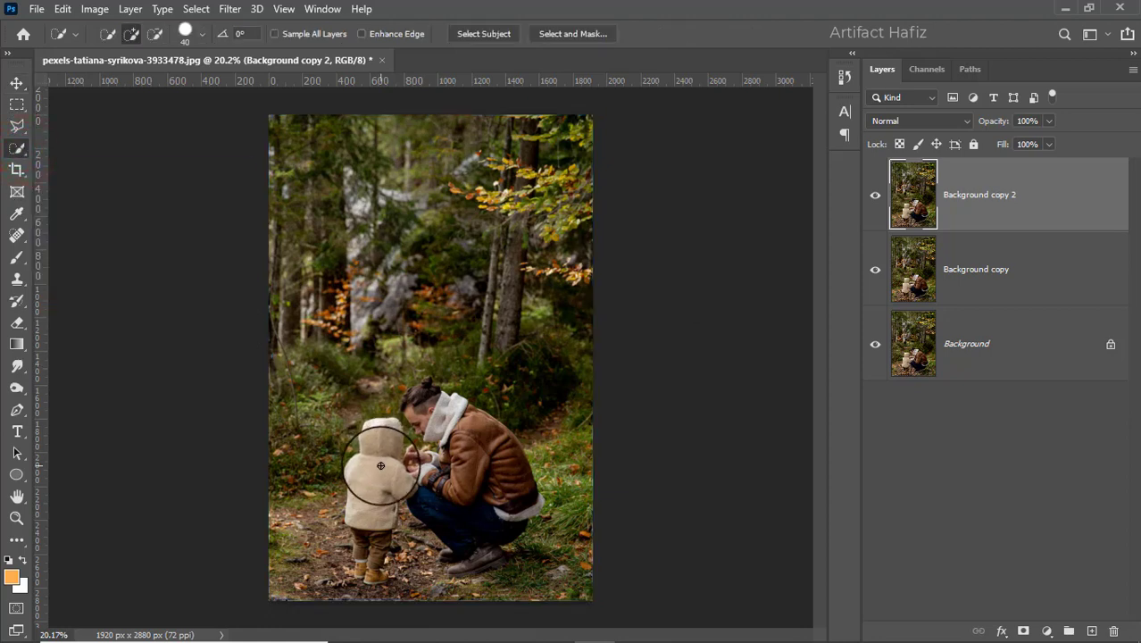
# Step: Select the child and the father's arm and leg, removing ground by the child's boots
pyautogui.scroll(3, 381, 465)
pyautogui.scroll(-2, 384, 446)
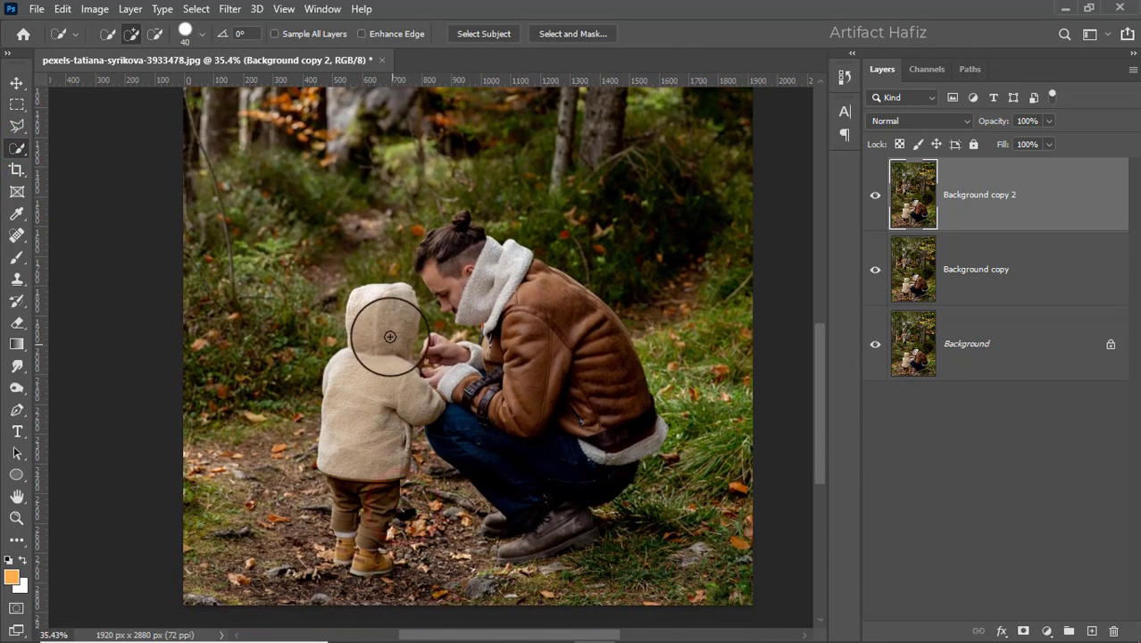
pyautogui.moveTo(375, 313); pyautogui.dragTo(358, 536)
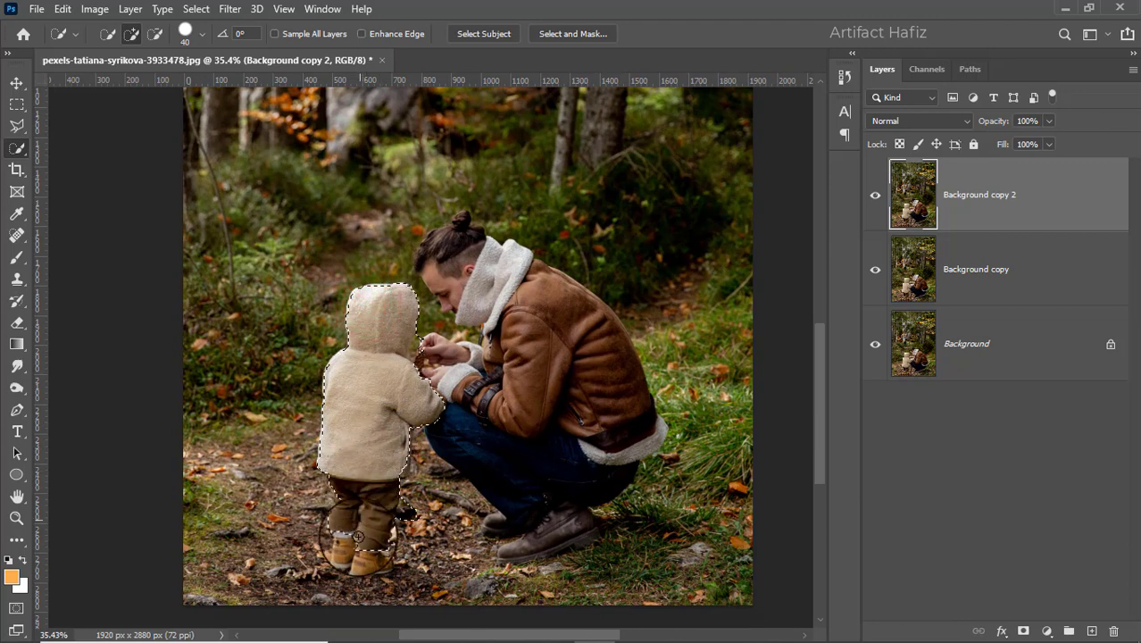
pyautogui.keyDown('alt'); pyautogui.click(409, 491); pyautogui.keyUp('alt')
pyautogui.keyDown('alt'); pyautogui.click(322, 532); pyautogui.keyUp('alt')
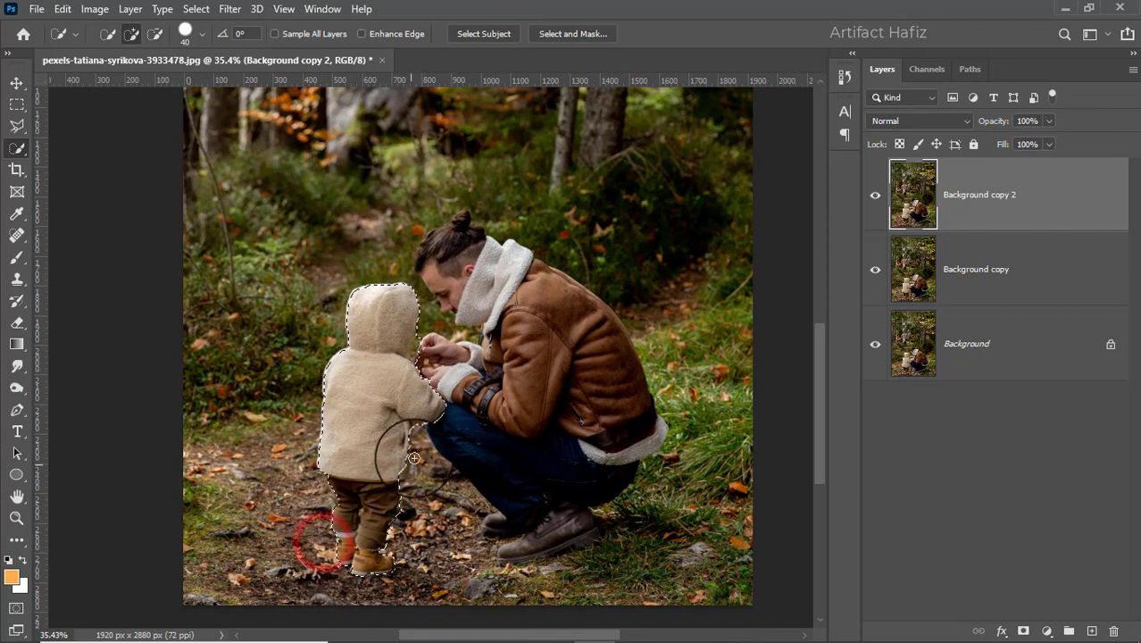
pyautogui.moveTo(422, 415)
pyautogui.mouseDown()
pyautogui.moveTo(495, 452)
pyautogui.moveTo(501, 545)
pyautogui.mouseUp()
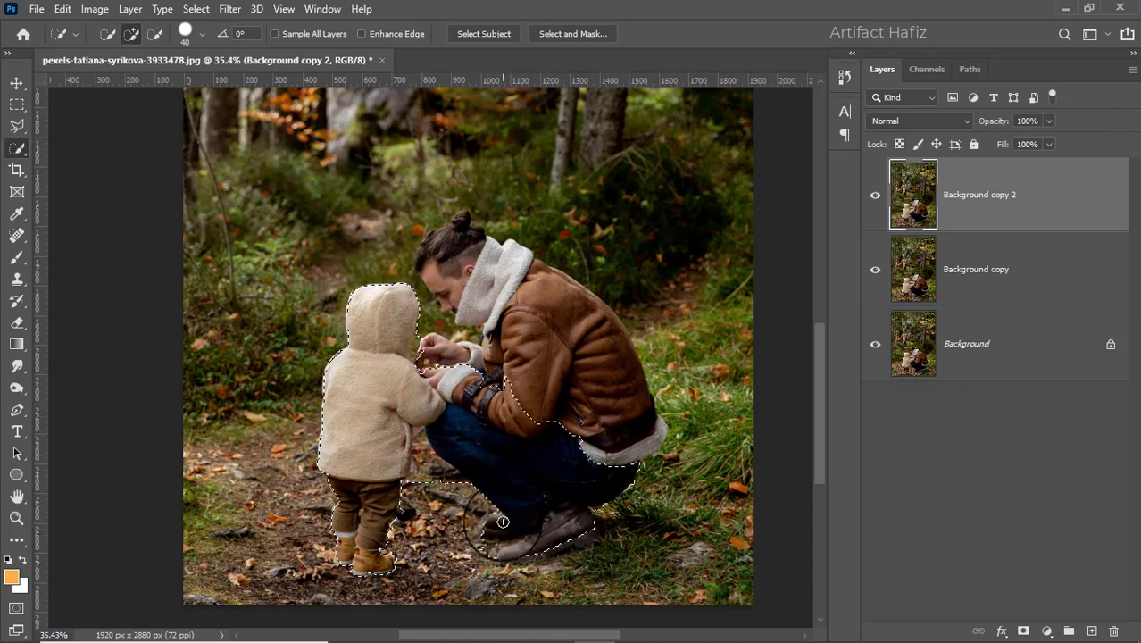
# Step: Extend the selection over the father's jacket, head, hair bun and face, removing the hair-hood link
pyautogui.click(576, 446)
pyautogui.moveTo(582, 412); pyautogui.dragTo(439, 248)
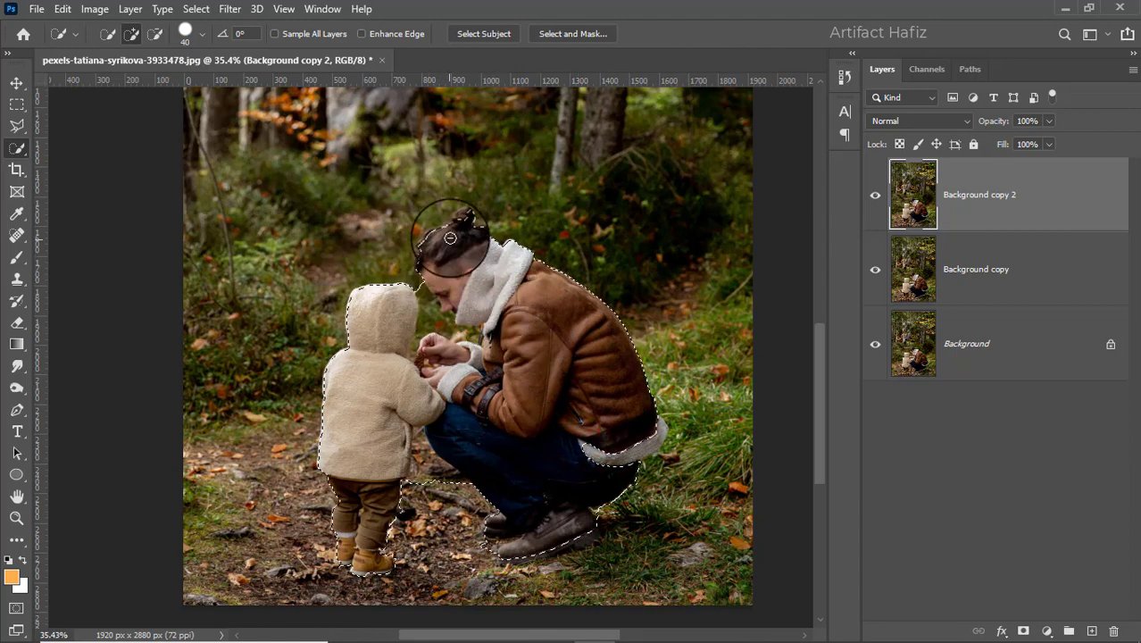
pyautogui.scroll(3, 430, 245)
pyautogui.scroll(1, 465, 208)
pyautogui.click(469, 195)
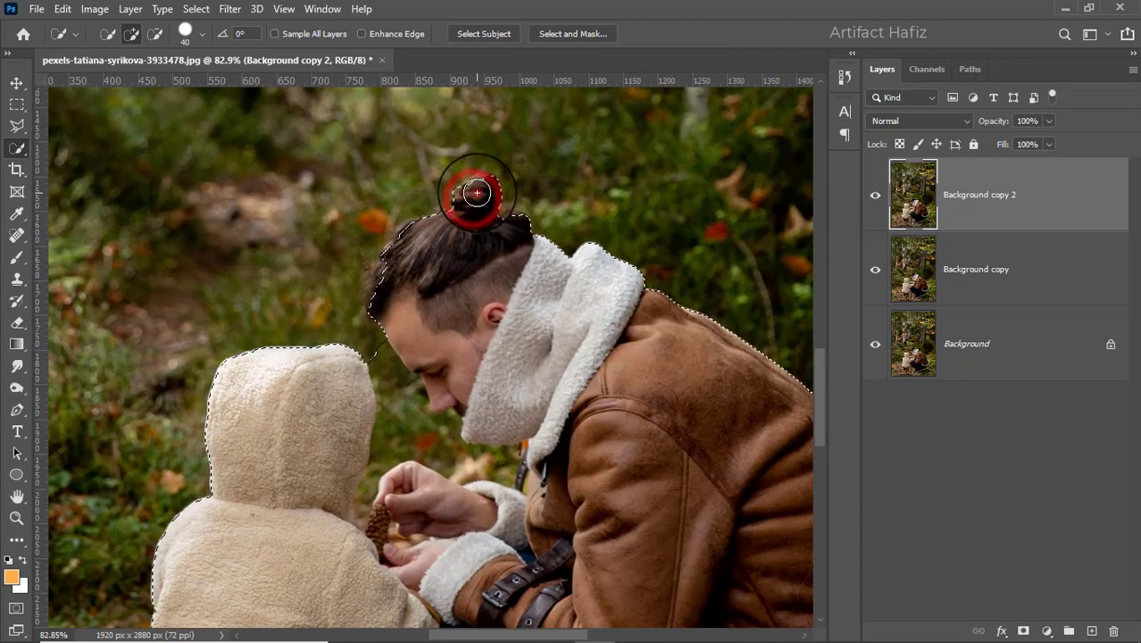
pyautogui.click(393, 267)
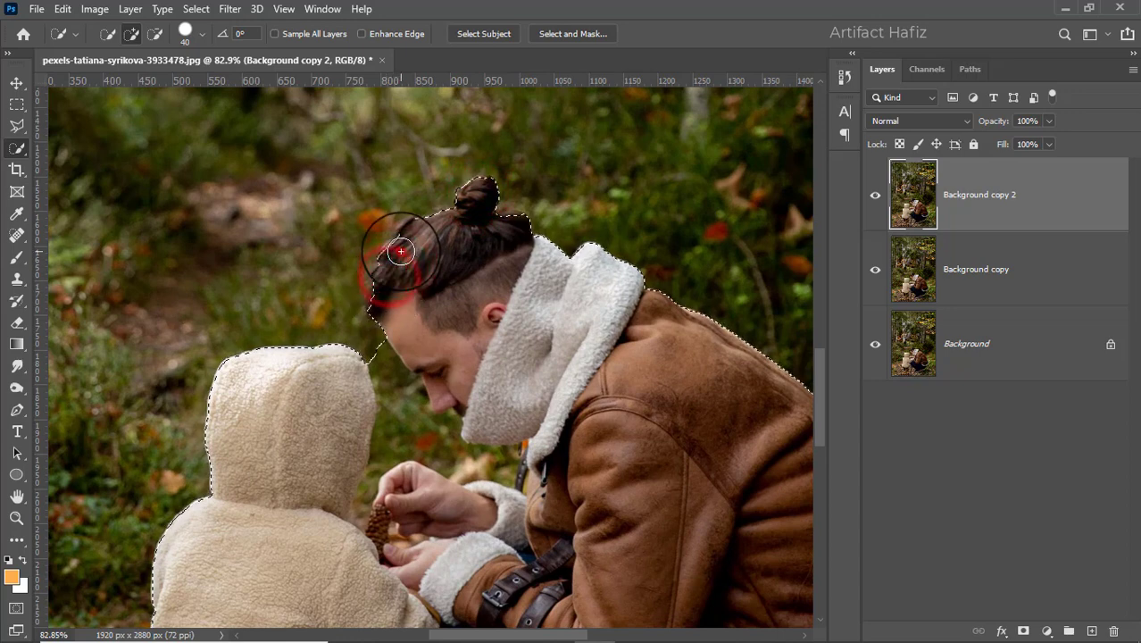
pyautogui.click(388, 285)
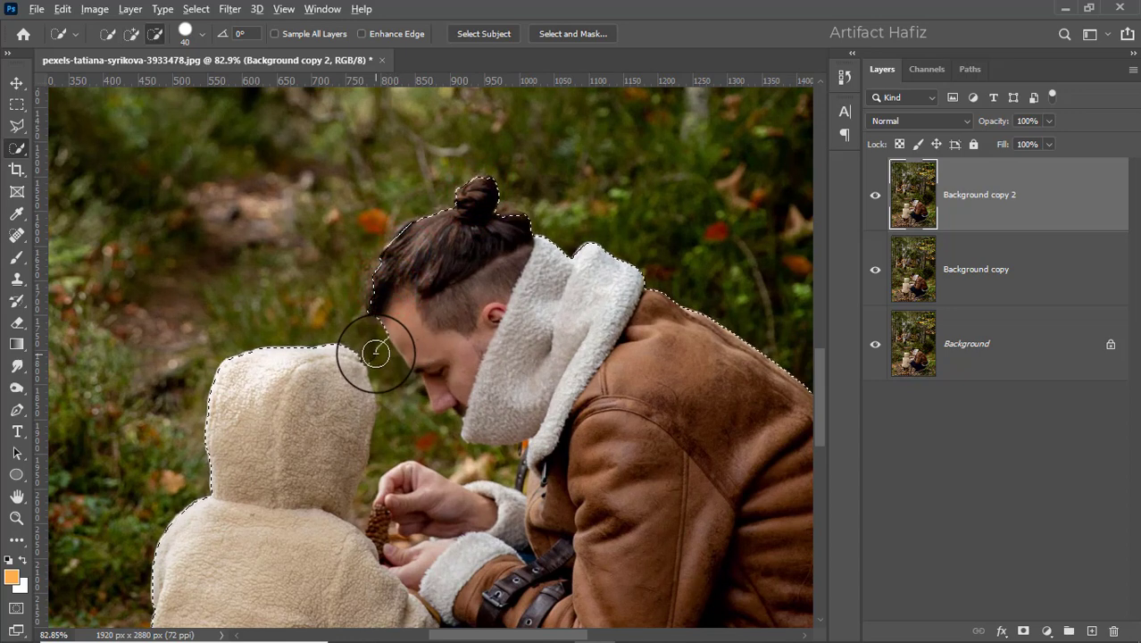
pyautogui.moveTo(376, 353)
pyautogui.mouseDown()
pyautogui.moveTo(404, 428)
pyautogui.moveTo(472, 463)
pyautogui.moveTo(497, 458)
pyautogui.mouseUp()
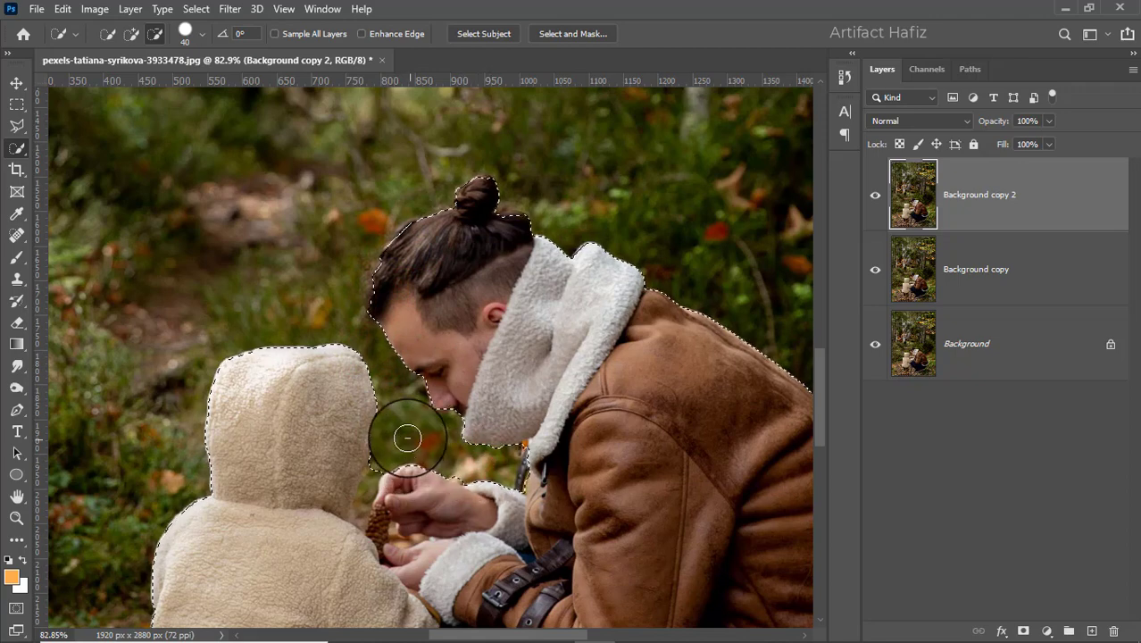
pyautogui.scroll(-1, 393, 429)
pyautogui.scroll(3, 418, 455)
# Step: With a smaller brush, add the father's hand and pinecone and refine along the coat strap
pyautogui.scroll(1, 419, 473)
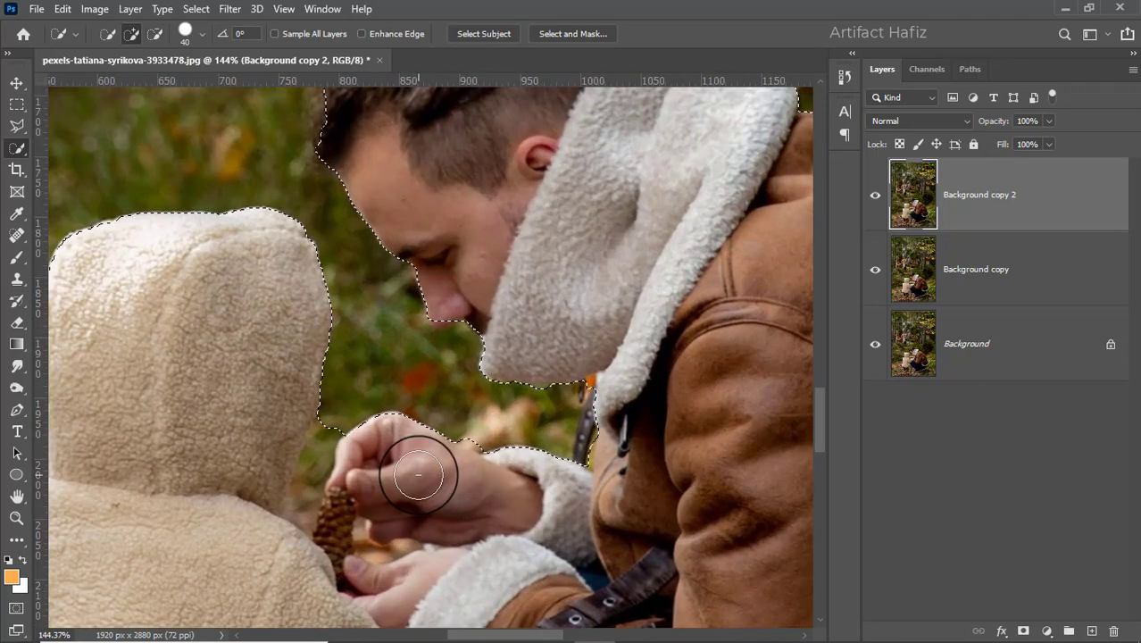
pyautogui.press('[')
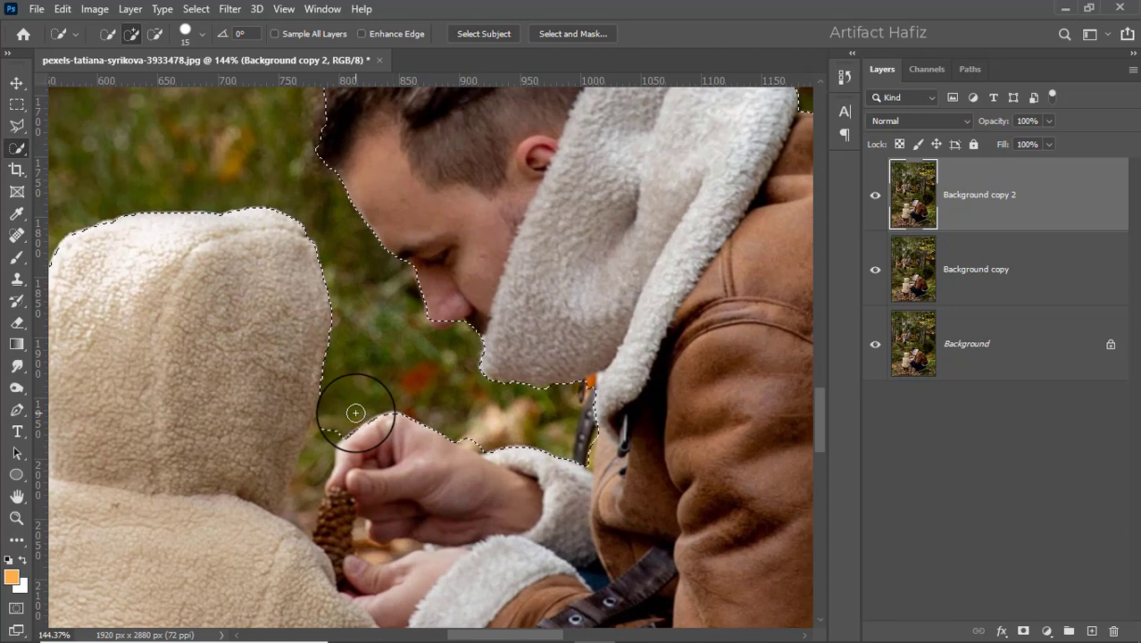
pyautogui.keyDown('alt'); pyautogui.click(346, 413); pyautogui.keyUp('alt')
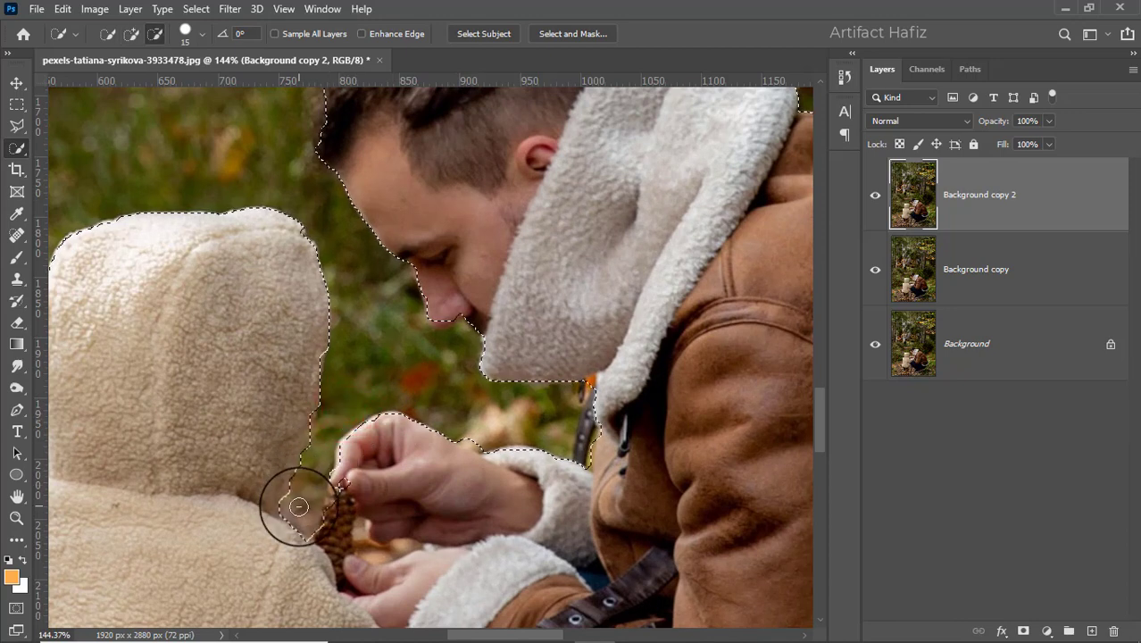
pyautogui.moveTo(312, 491); pyautogui.dragTo(445, 492)
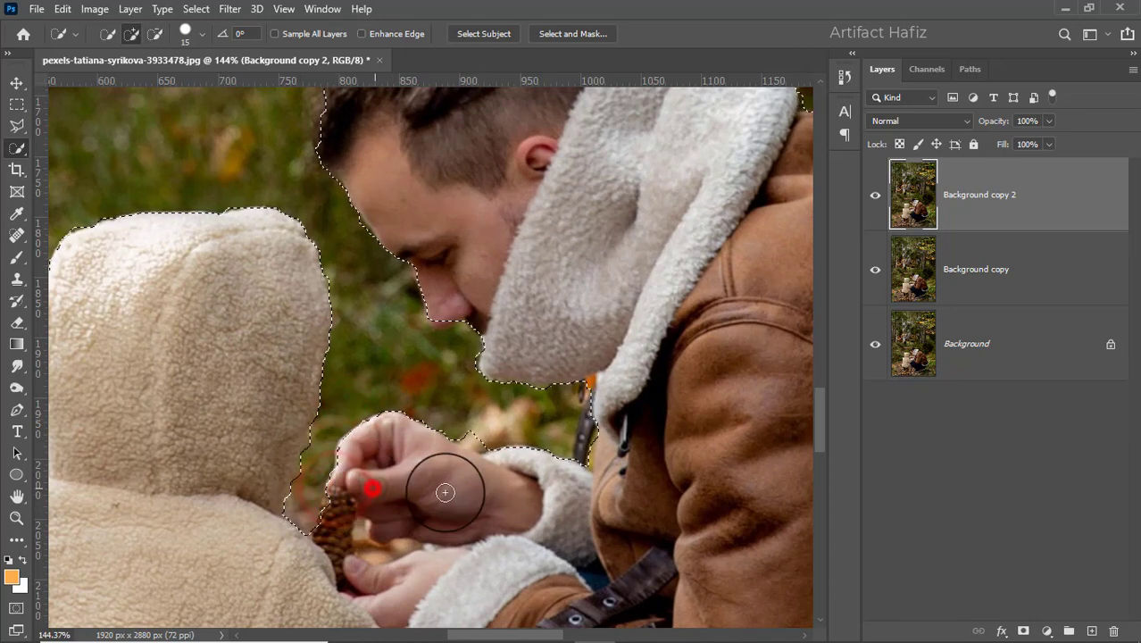
pyautogui.moveTo(594, 399); pyautogui.dragTo(590, 465)
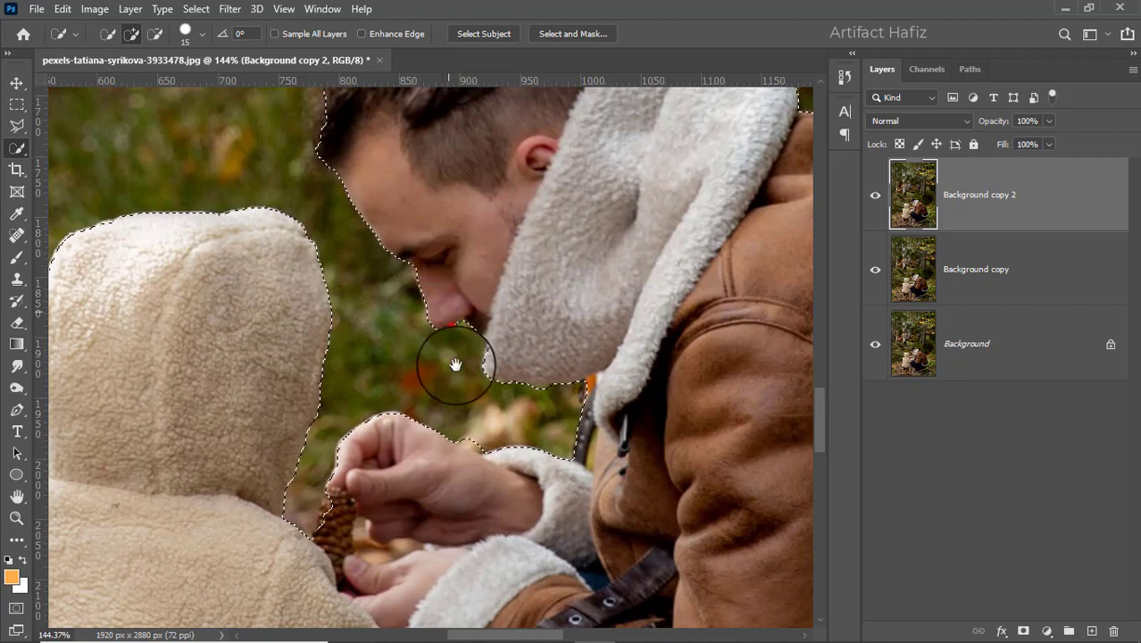
# Step: Refine the selection at the father's hairline and bun, and add the grey fur cuff
pyautogui.moveTo(455, 366); pyautogui.dragTo(504, 624)
pyautogui.moveTo(371, 444); pyautogui.dragTo(372, 424)
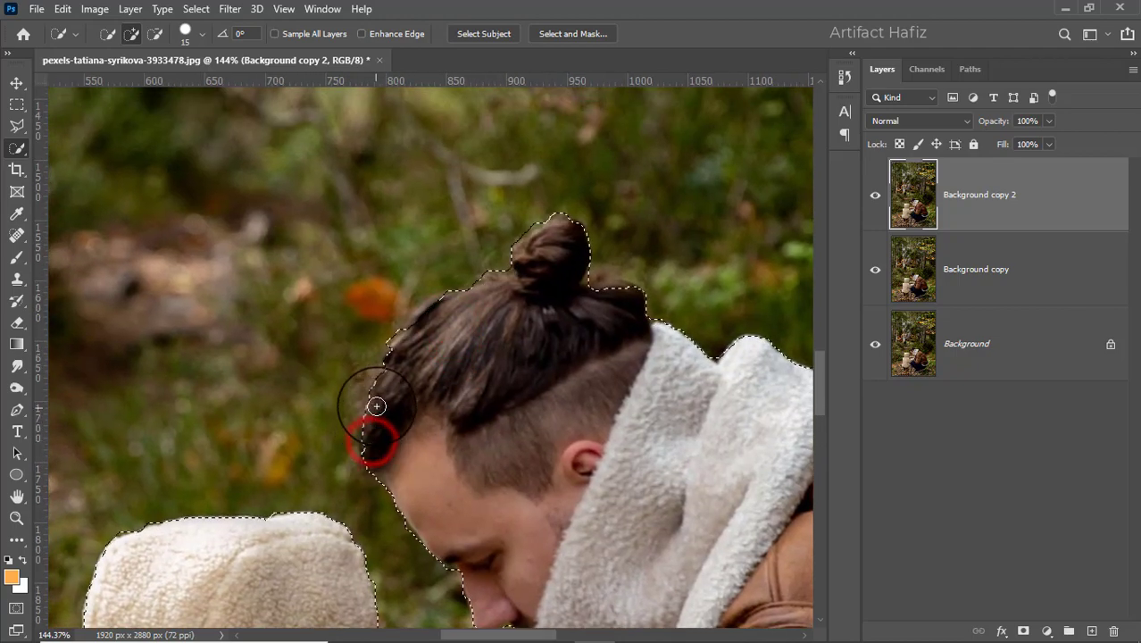
pyautogui.moveTo(596, 287); pyautogui.dragTo(635, 340)
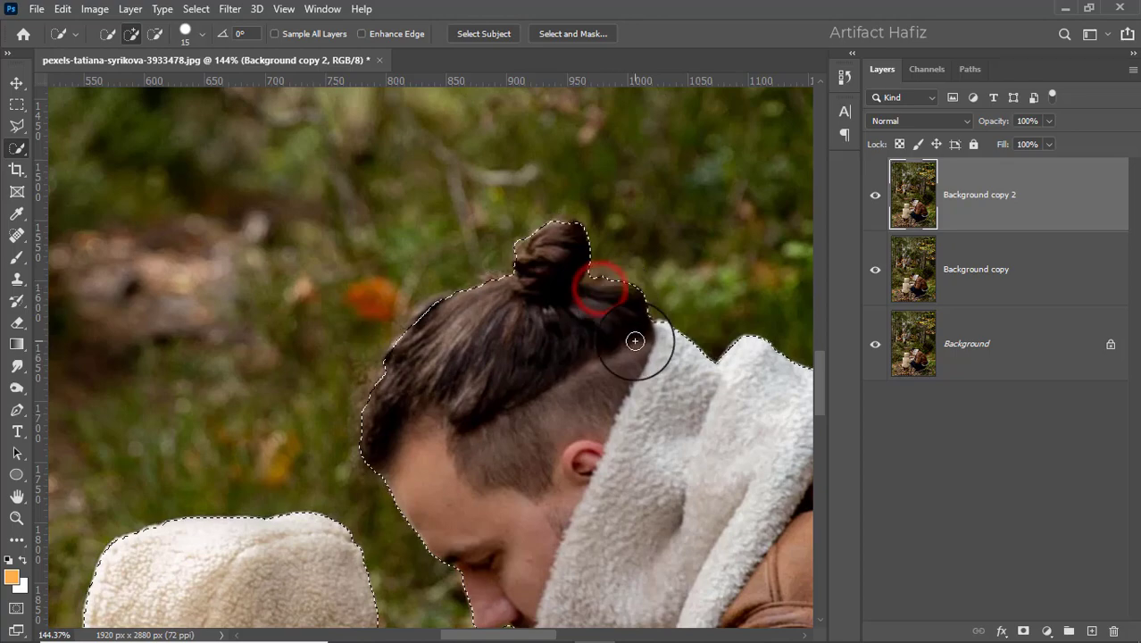
pyautogui.scroll(-3, 635, 341)
pyautogui.moveTo(719, 484); pyautogui.dragTo(438, 311)
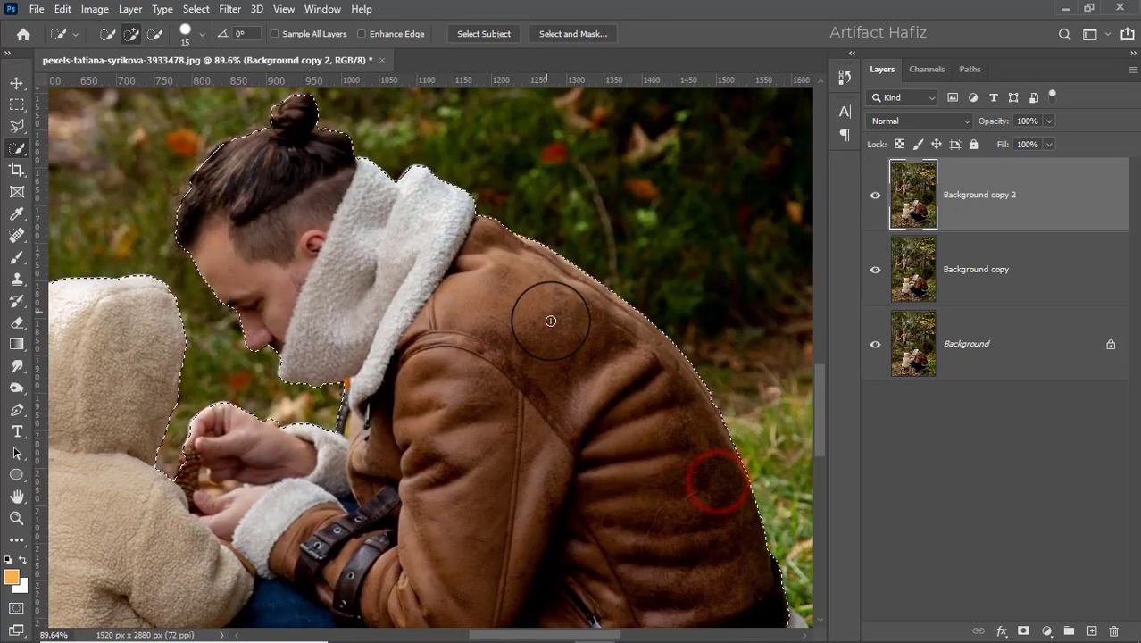
pyautogui.scroll(-3, 550, 320)
pyautogui.scroll(1, 679, 562)
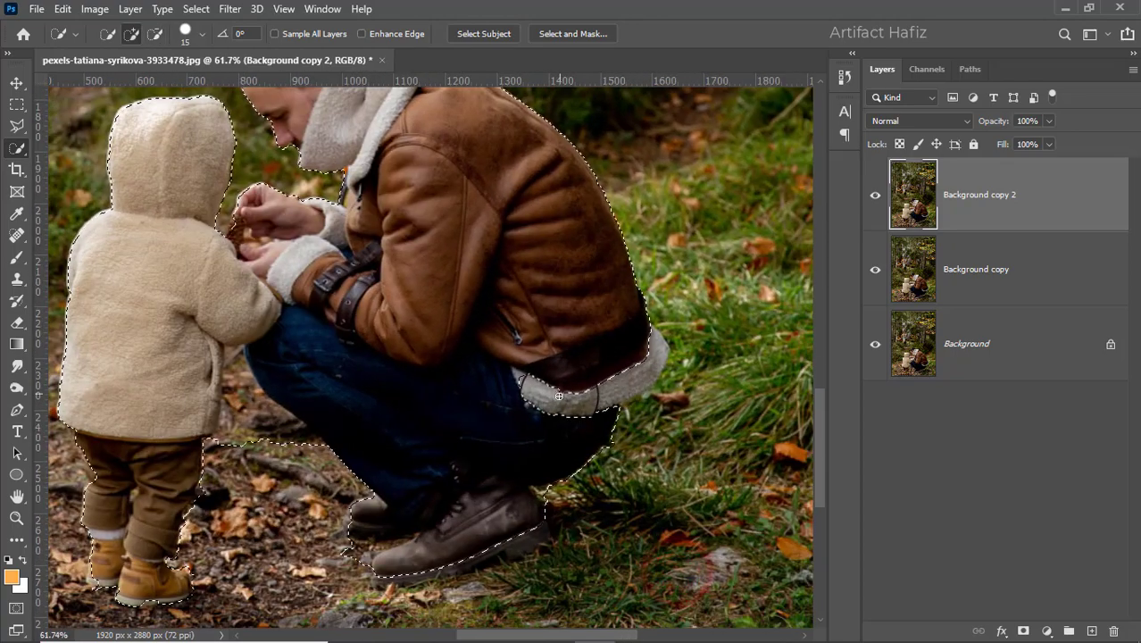
pyautogui.moveTo(558, 395); pyautogui.dragTo(598, 394)
pyautogui.scroll(2, 625, 377)
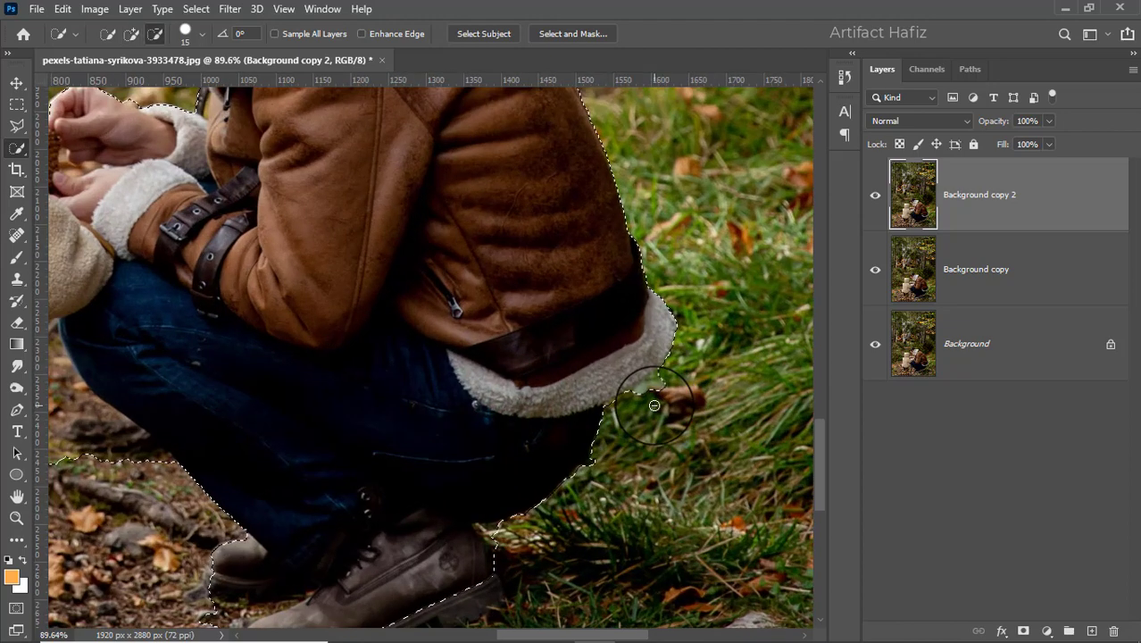
pyautogui.scroll(3, 643, 373)
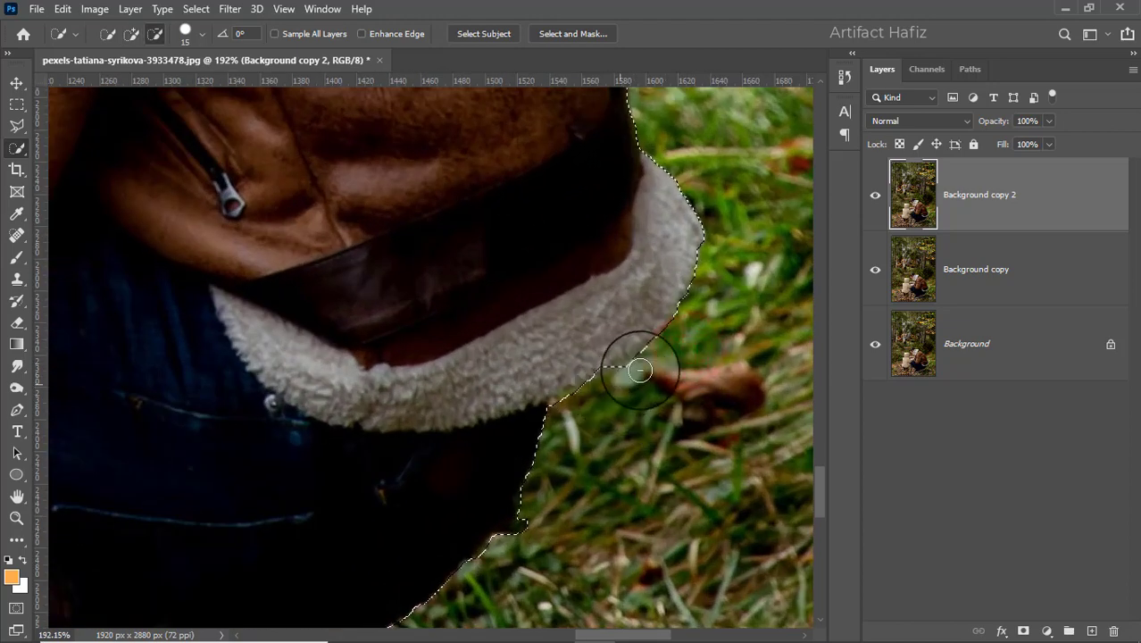
# Step: Trim the leaf bump and grass notch, and add the father's jeans, boot sole and toe
pyautogui.moveTo(655, 371); pyautogui.dragTo(668, 349)
pyautogui.scroll(-5, 653, 428)
pyautogui.moveTo(642, 476); pyautogui.dragTo(636, 212)
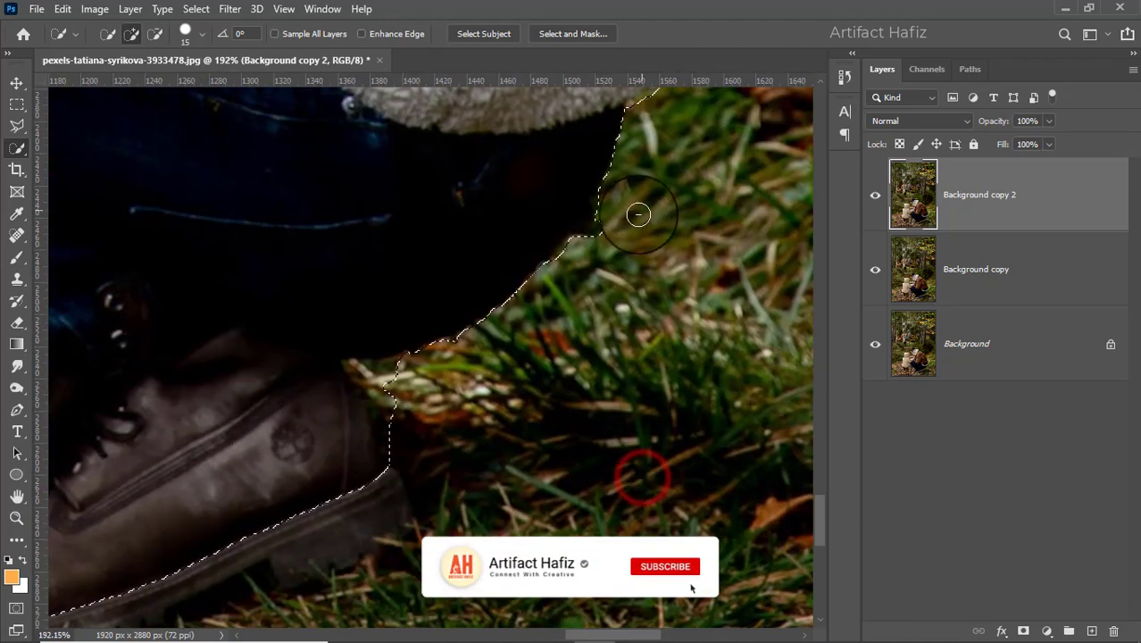
pyautogui.moveTo(543, 303)
pyautogui.keyDown('alt'); pyautogui.mouseDown()
pyautogui.moveTo(620, 233)
pyautogui.moveTo(600, 236)
pyautogui.mouseUp(); pyautogui.keyUp('alt')
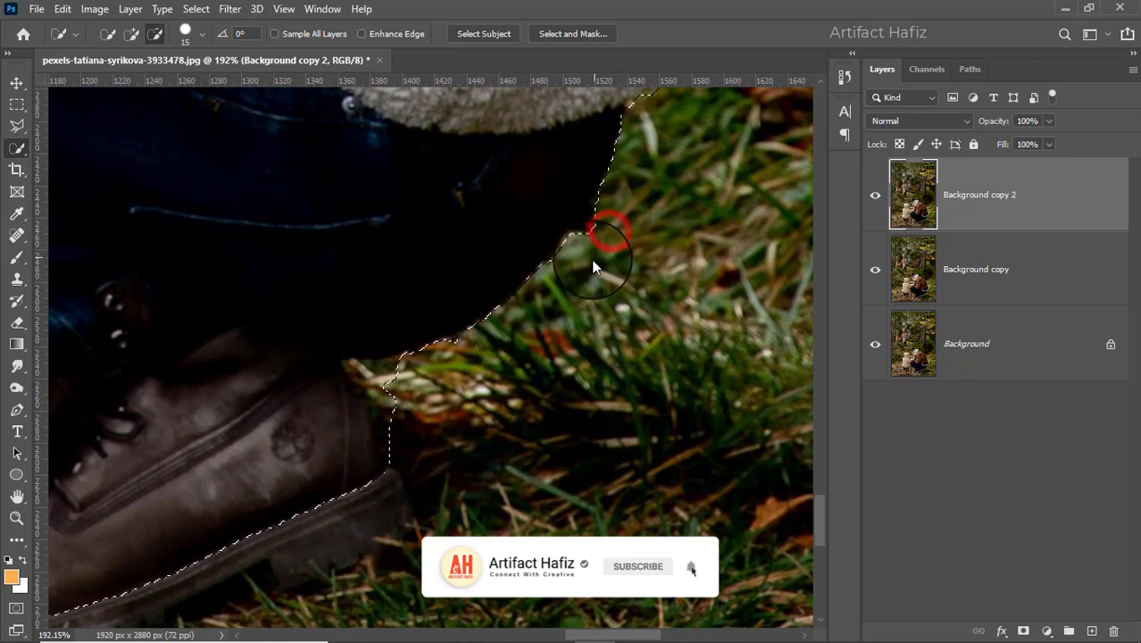
pyautogui.moveTo(395, 373)
pyautogui.mouseDown()
pyautogui.moveTo(377, 466)
pyautogui.moveTo(730, 295)
pyautogui.mouseUp()
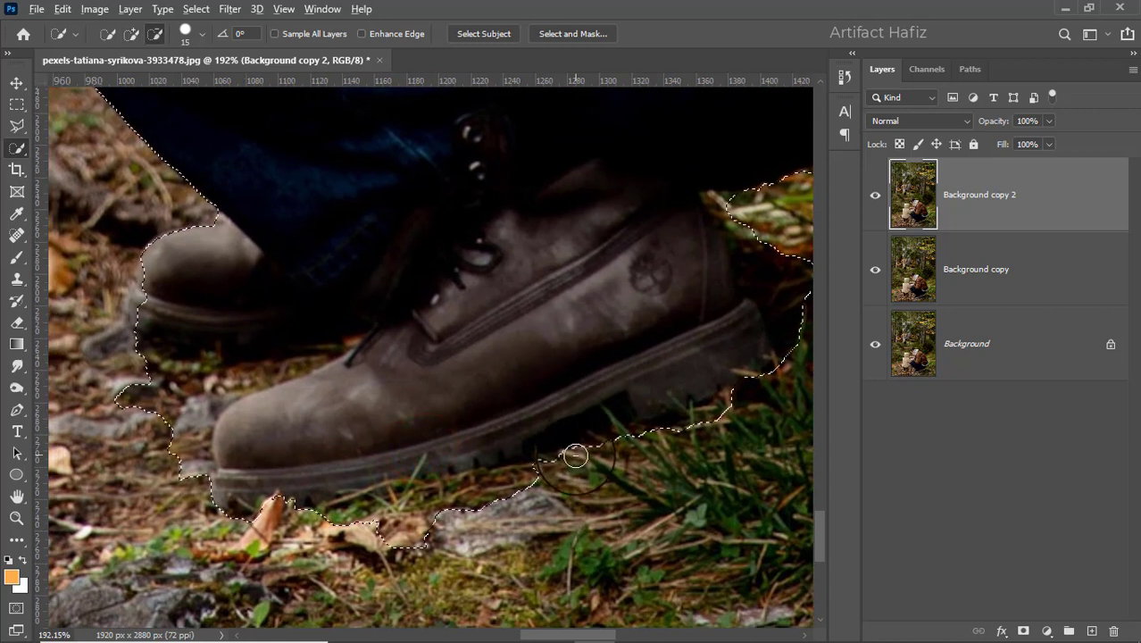
pyautogui.moveTo(575, 458)
pyautogui.mouseDown()
pyautogui.moveTo(203, 522)
pyautogui.moveTo(132, 408)
pyautogui.moveTo(92, 409)
pyautogui.mouseUp()
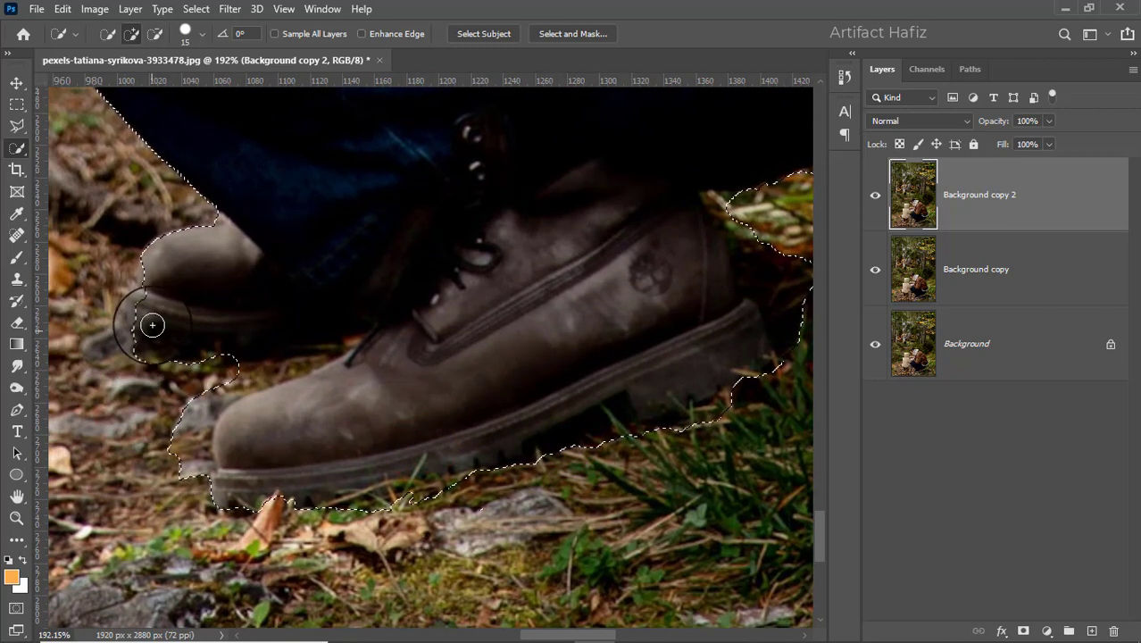
pyautogui.moveTo(150, 314)
pyautogui.mouseDown()
pyautogui.moveTo(144, 280)
pyautogui.moveTo(121, 384)
pyautogui.mouseUp()
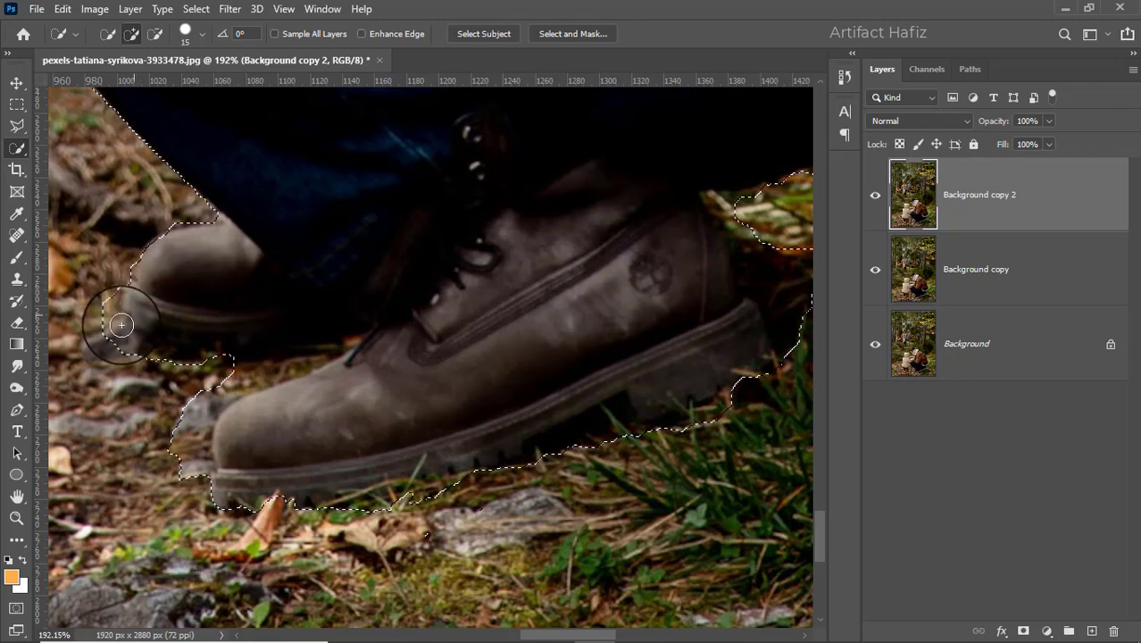
# Step: Add the area between jacket and jeans, and trim ground around the child's sleeve and boot heel
pyautogui.moveTo(183, 265); pyautogui.dragTo(382, 407)
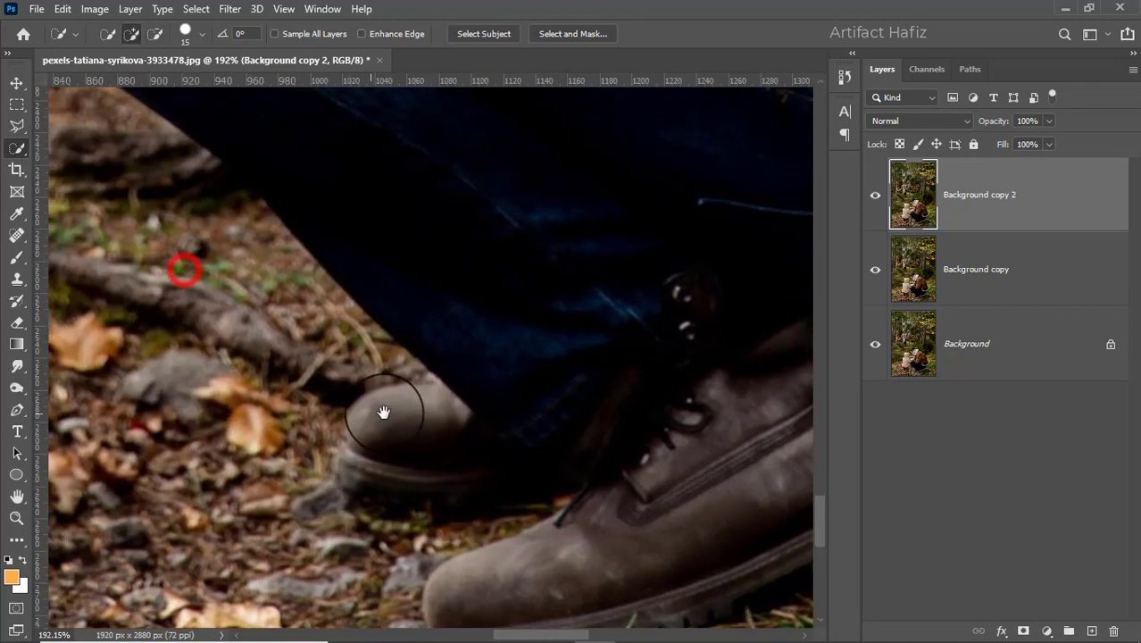
pyautogui.moveTo(283, 313)
pyautogui.mouseDown()
pyautogui.moveTo(483, 452)
pyautogui.moveTo(531, 455)
pyautogui.mouseUp()
pyautogui.moveTo(382, 439)
pyautogui.mouseDown()
pyautogui.moveTo(283, 143)
pyautogui.moveTo(242, 251)
pyautogui.mouseUp()
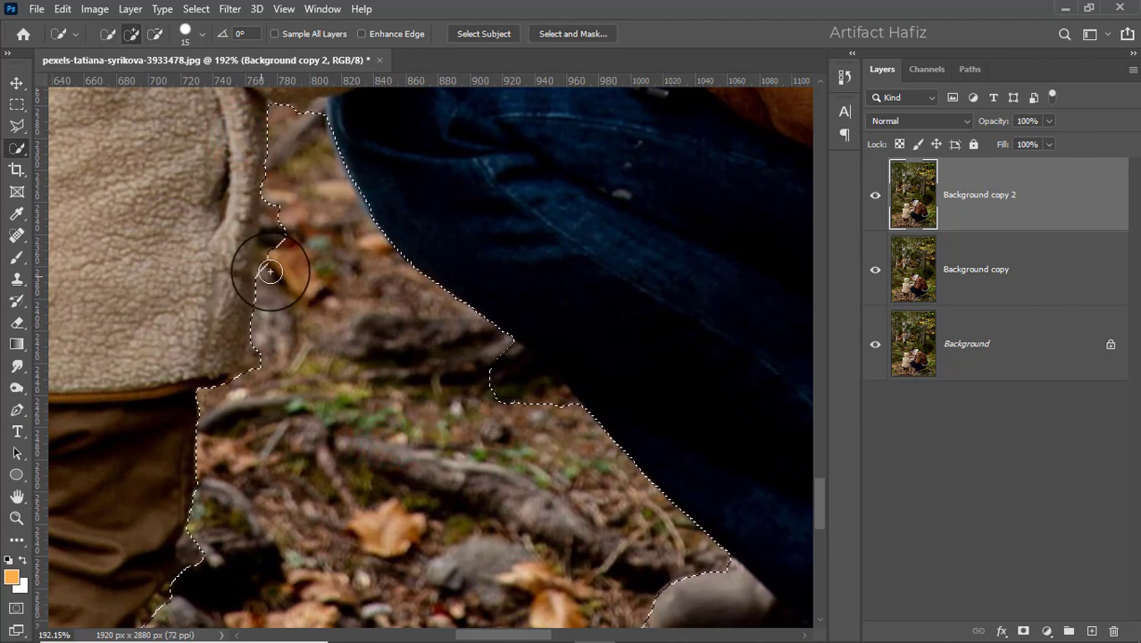
pyautogui.moveTo(282, 213)
pyautogui.mouseDown()
pyautogui.moveTo(281, 288)
pyautogui.moveTo(250, 376)
pyautogui.moveTo(227, 311)
pyautogui.moveTo(209, 356)
pyautogui.mouseUp()
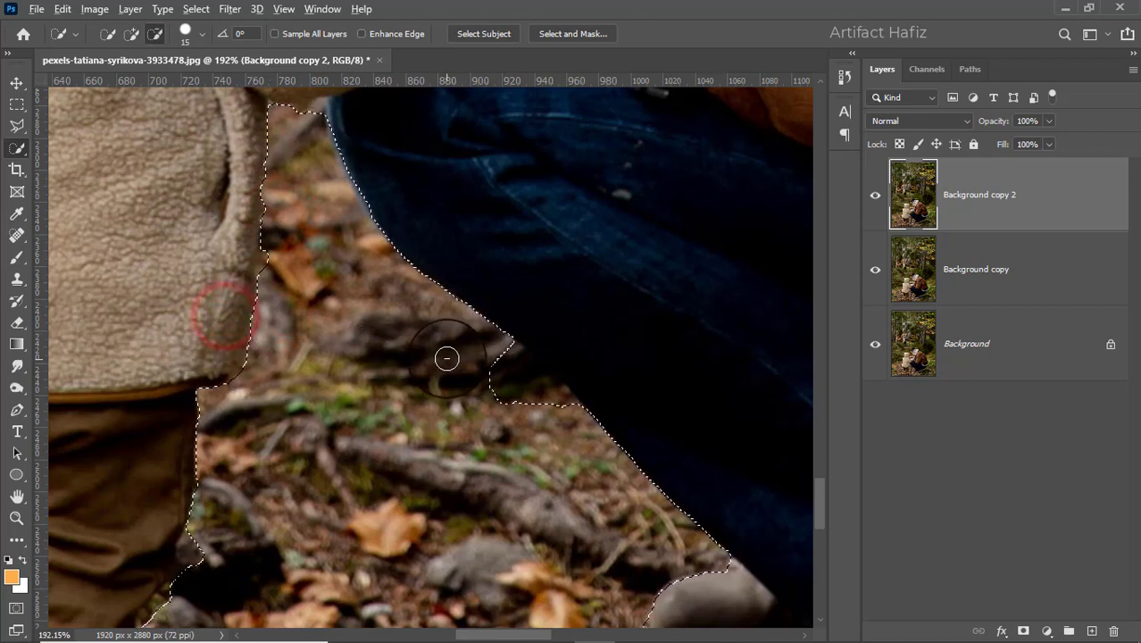
pyautogui.moveTo(474, 357); pyautogui.dragTo(553, 429)
pyautogui.moveTo(501, 460); pyautogui.dragTo(547, 199)
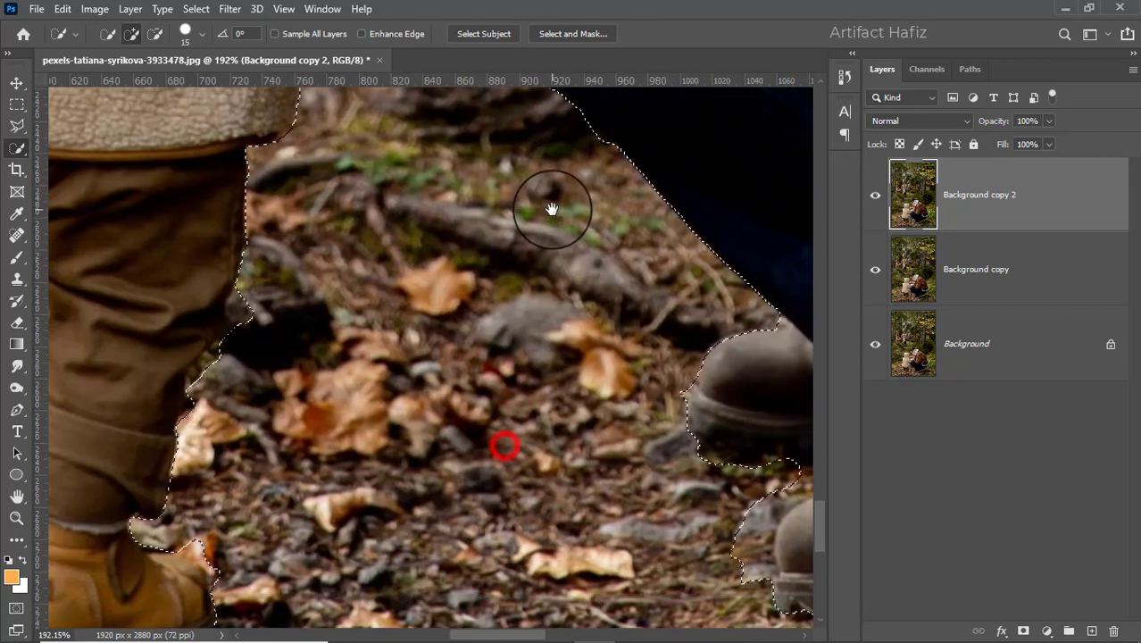
pyautogui.moveTo(258, 280); pyautogui.dragTo(224, 357)
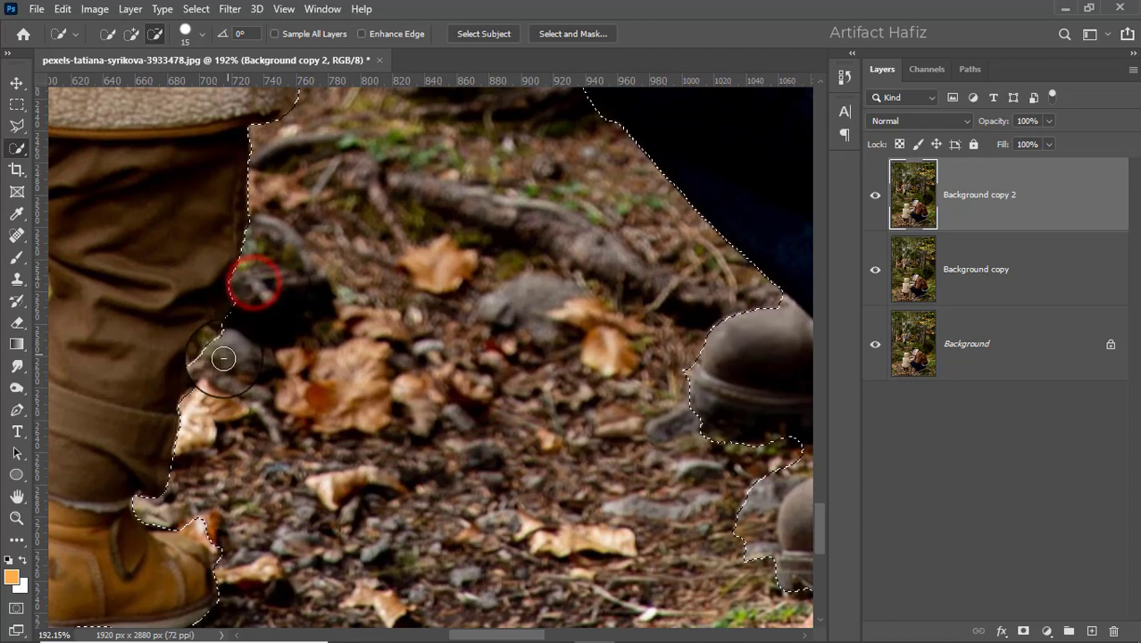
pyautogui.moveTo(295, 462); pyautogui.dragTo(424, 172)
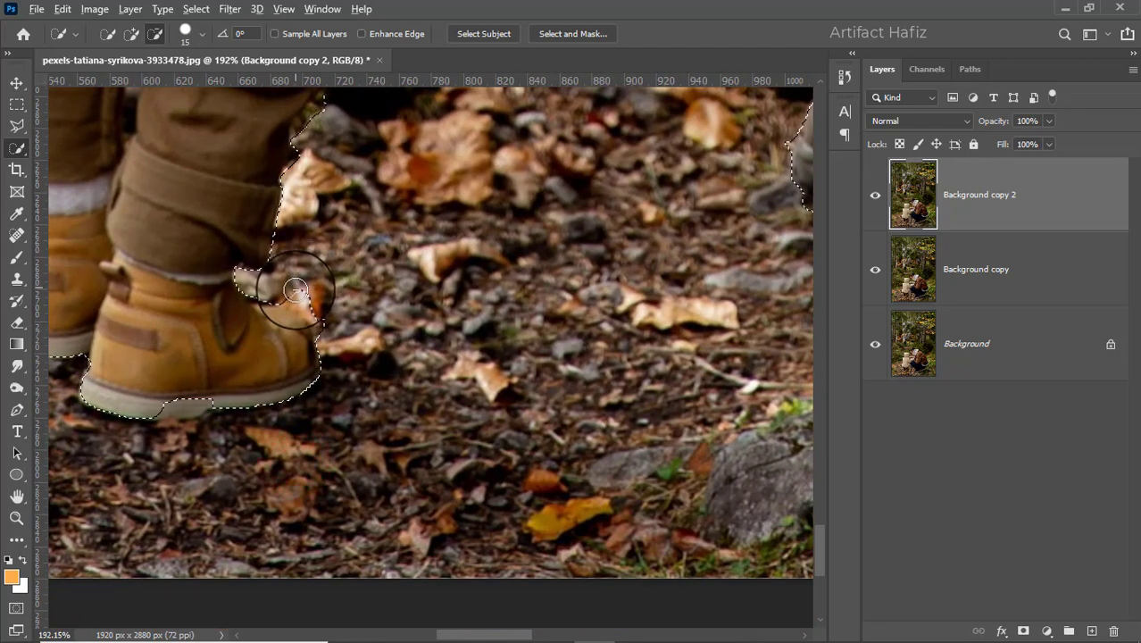
pyautogui.moveTo(325, 317); pyautogui.dragTo(341, 355)
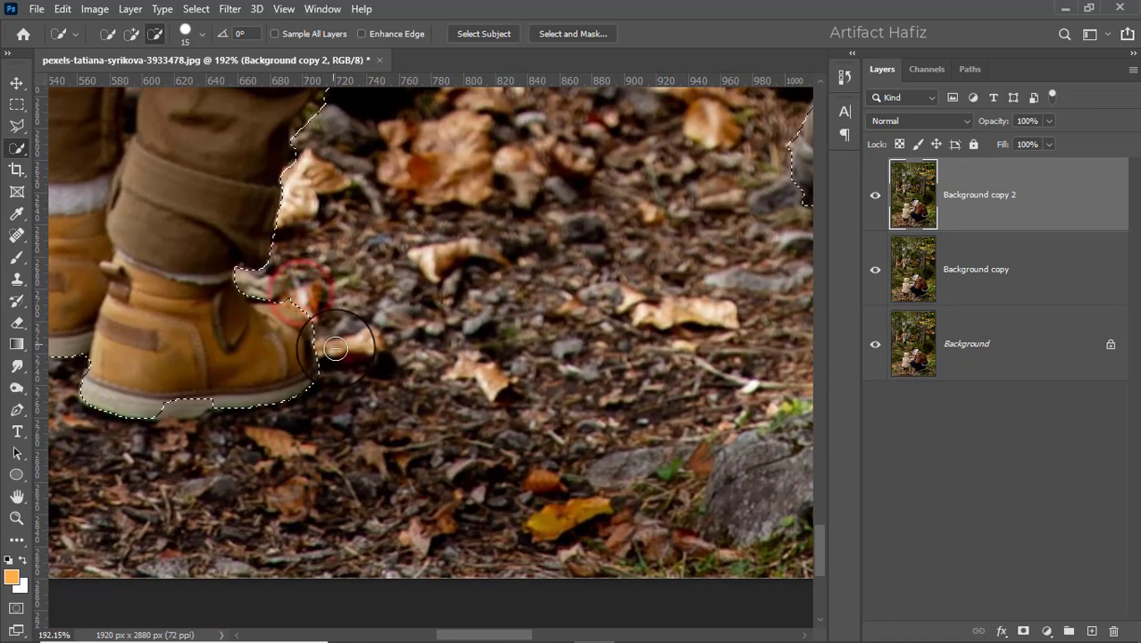
# Step: Extend the selection along the boot sole and trim it under the left boot sole
pyautogui.click(168, 401)
pyautogui.moveTo(169, 400); pyautogui.dragTo(502, 382)
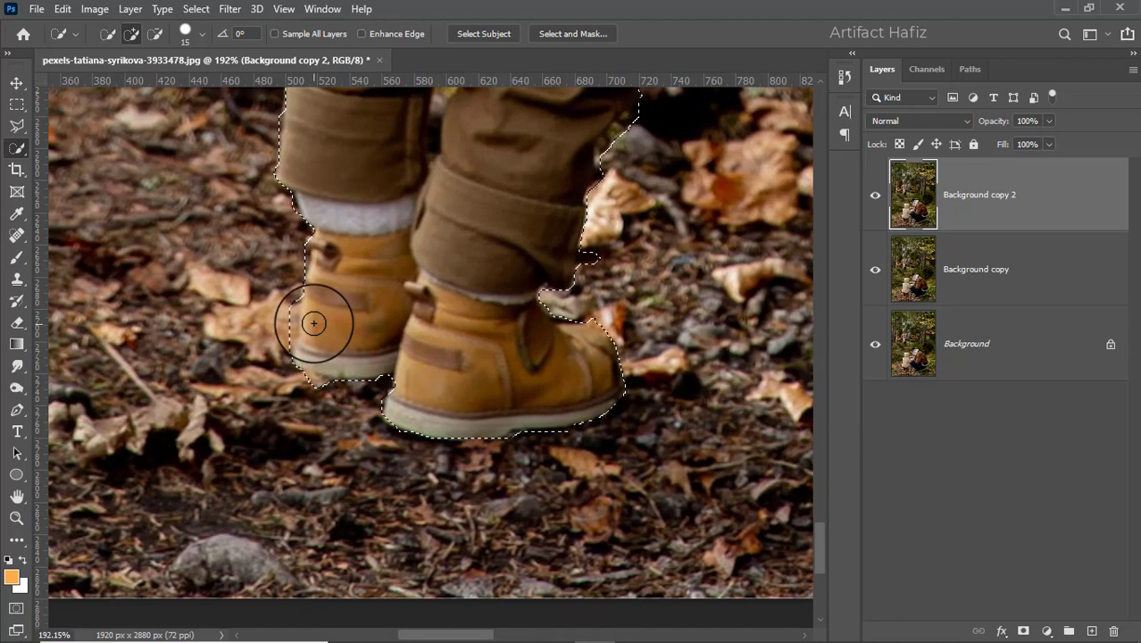
pyautogui.keyDown('alt'); pyautogui.click(300, 381); pyautogui.keyUp('alt')
pyautogui.scroll(-3, 458, 362)
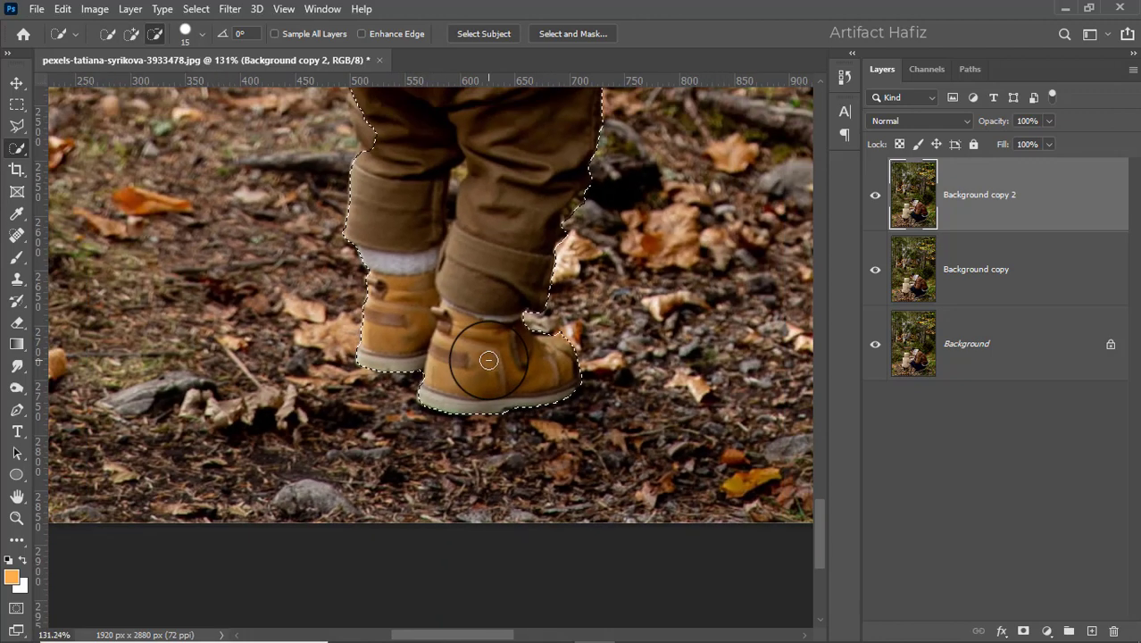
pyautogui.scroll(-2, 458, 362)
pyautogui.scroll(3, 411, 128)
# Step: Correct the selection along the child's jacket and pants edge, then zoom out to check it
pyautogui.moveTo(411, 128); pyautogui.dragTo(394, 343)
pyautogui.scroll(3, 381, 356)
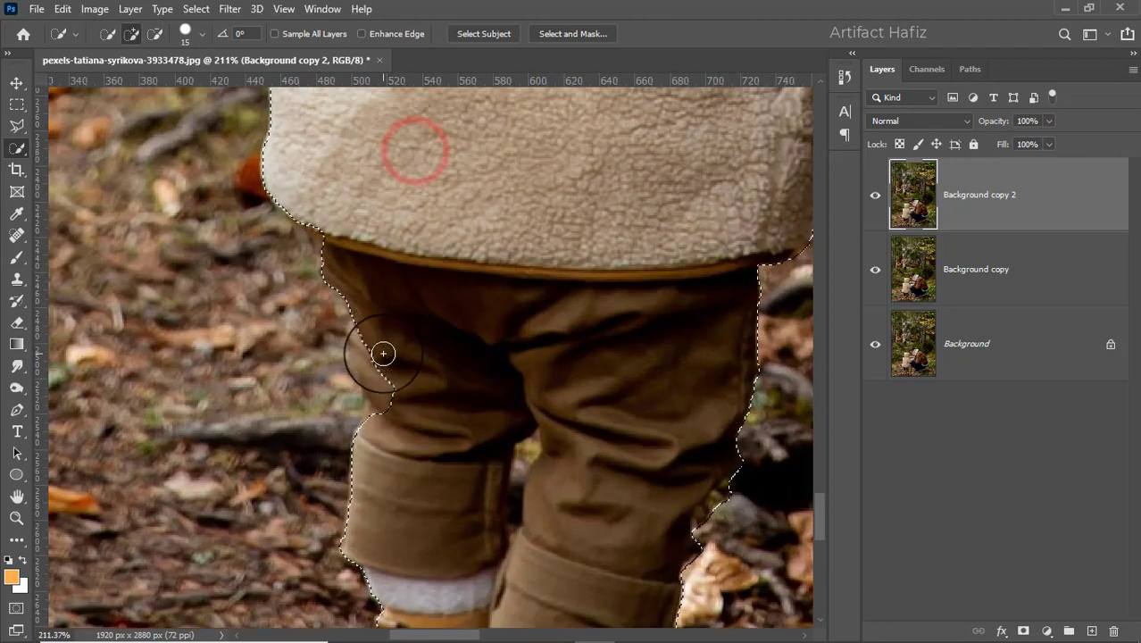
pyautogui.click(321, 233)
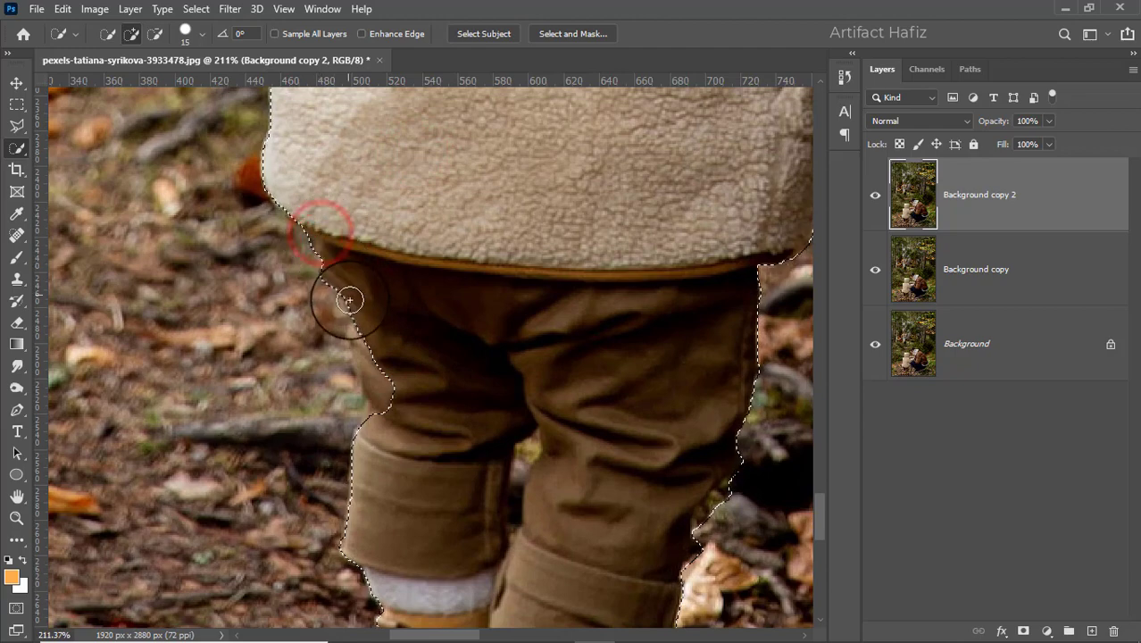
pyautogui.moveTo(355, 309); pyautogui.dragTo(366, 340)
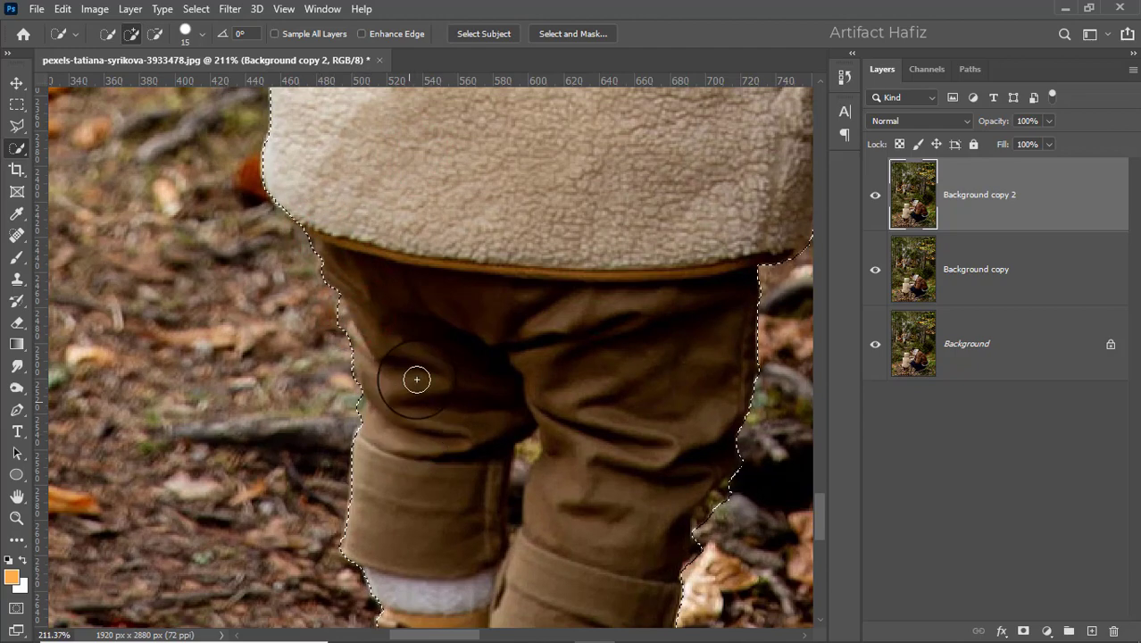
pyautogui.moveTo(451, 250); pyautogui.dragTo(471, 534)
pyautogui.scroll(-5, 477, 469)
pyautogui.scroll(-2, 483, 458)
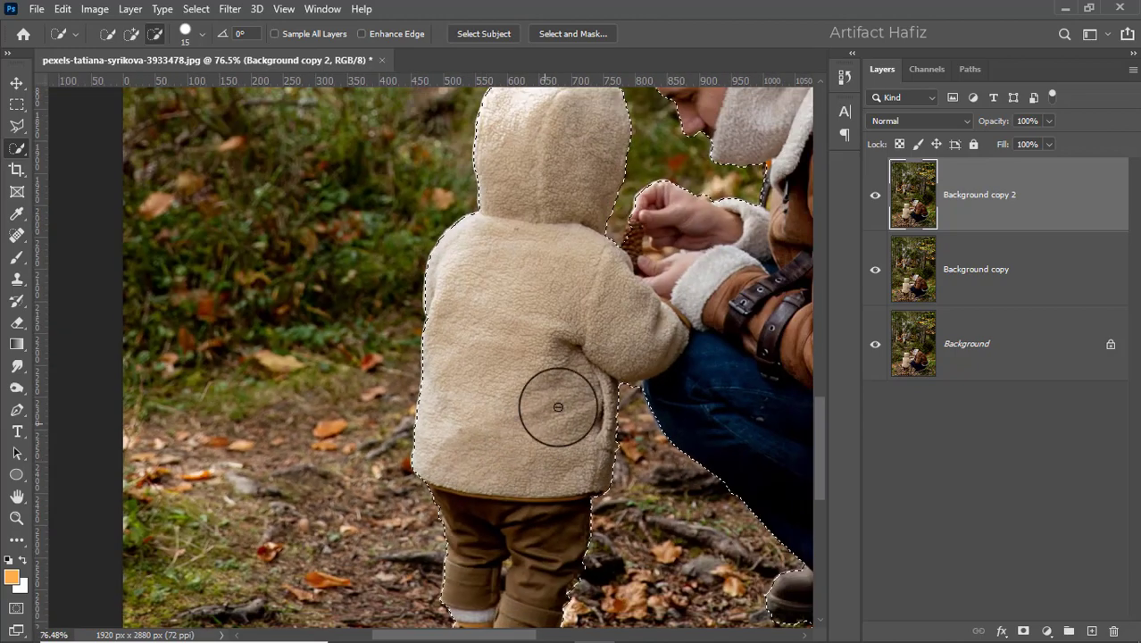
pyautogui.scroll(-1, 555, 401)
pyautogui.scroll(-1, 560, 395)
pyautogui.scroll(-2, 555, 366)
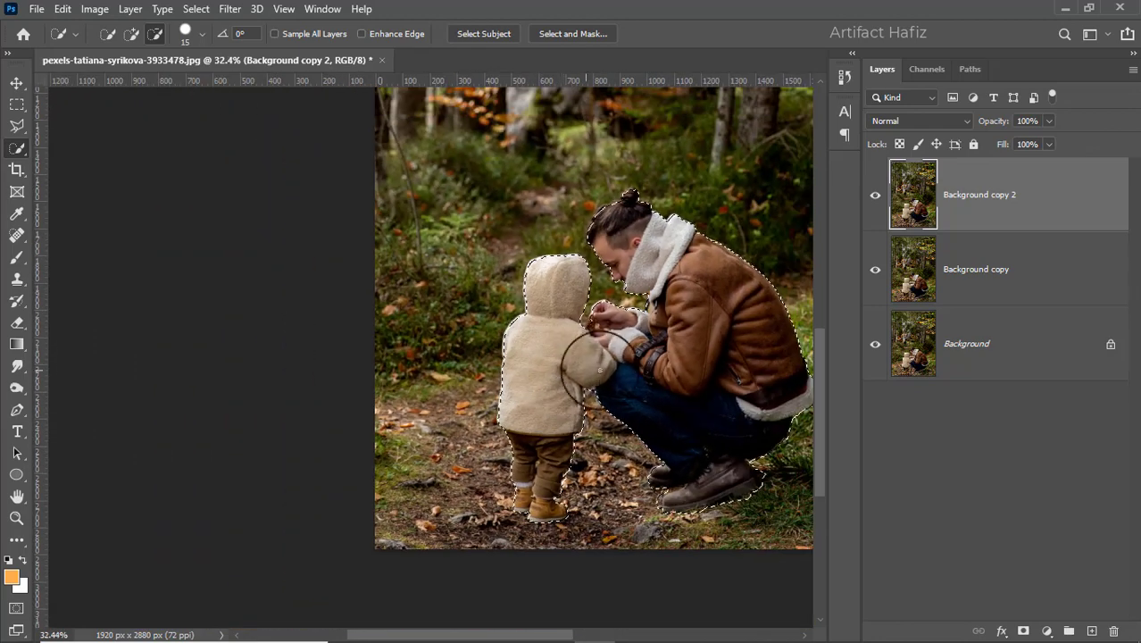
pyautogui.scroll(-1, 463, 338)
pyautogui.scroll(-1, 665, 368)
pyautogui.scroll(1, 665, 368)
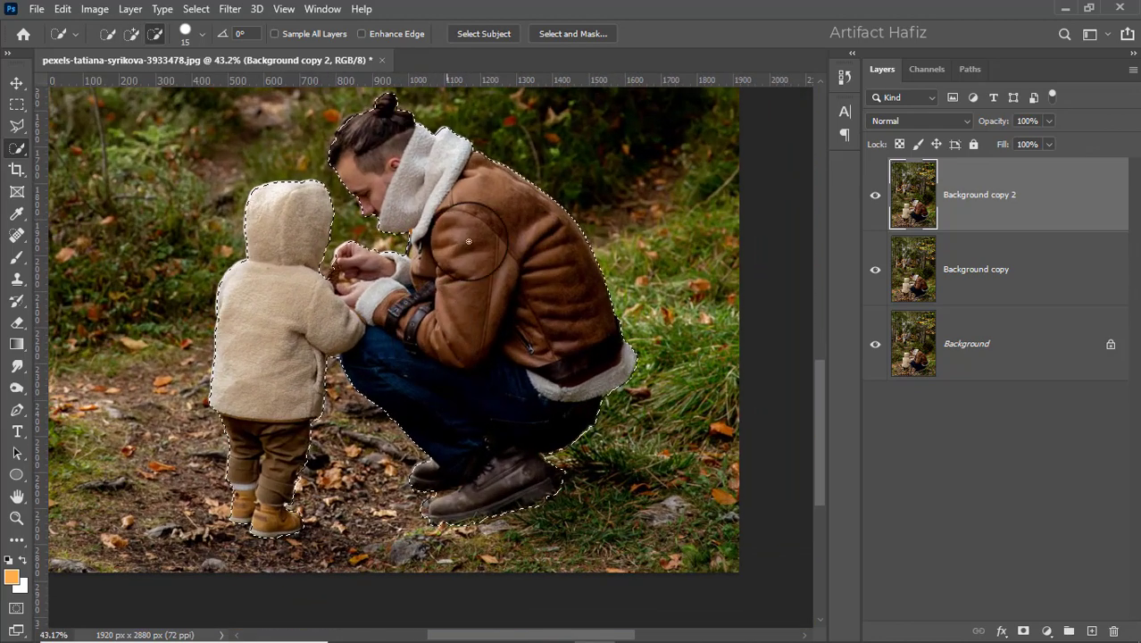
# Step: Open Select and Mask in Overlay view, enlarge the brush, and zoom in on the father's hair
pyautogui.click(560, 34)
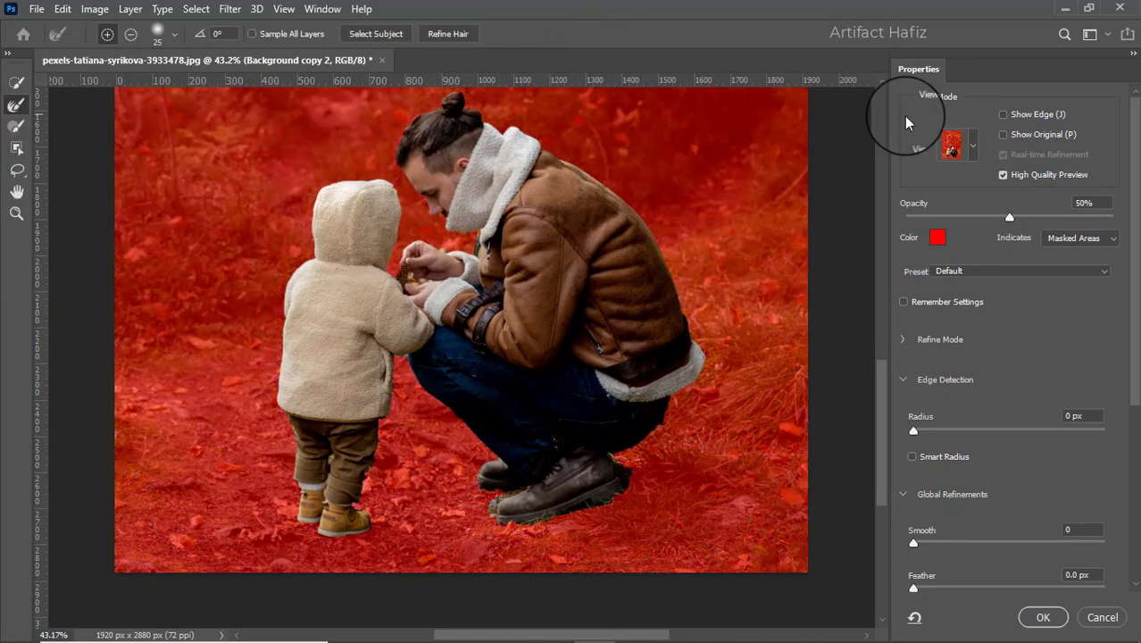
pyautogui.click(973, 145)
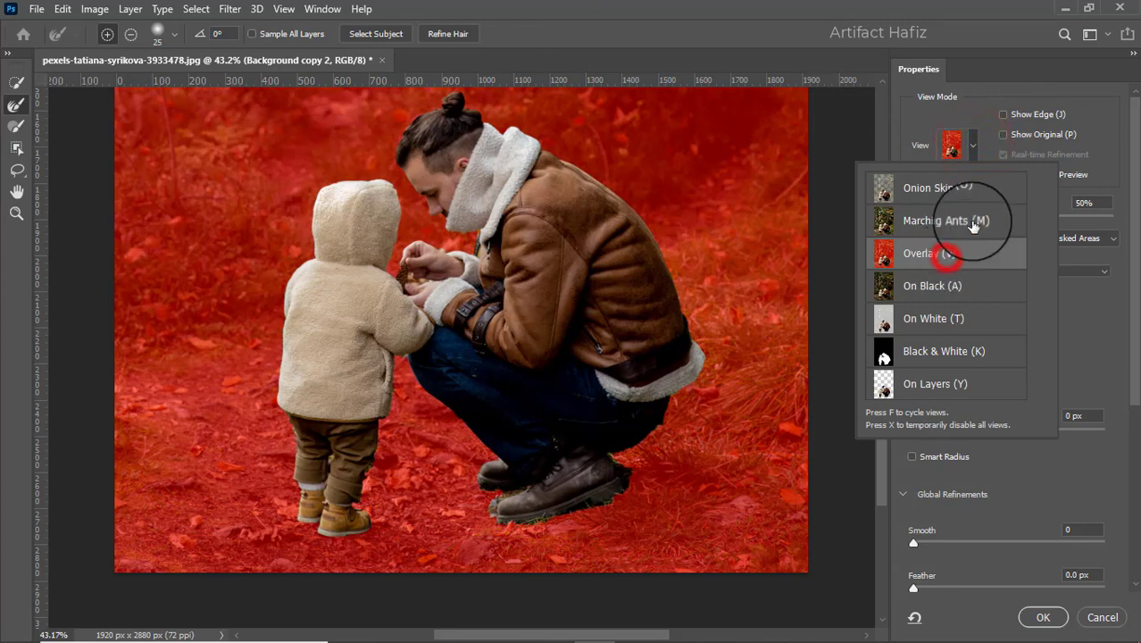
pyautogui.click(984, 93)
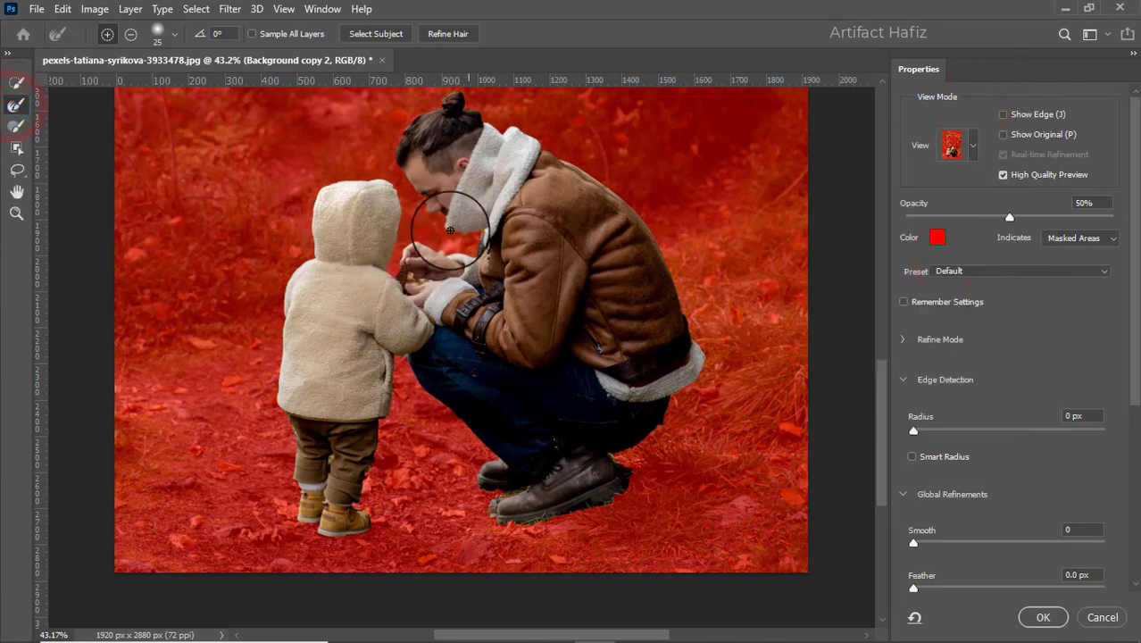
pyautogui.scroll(2, 416, 252)
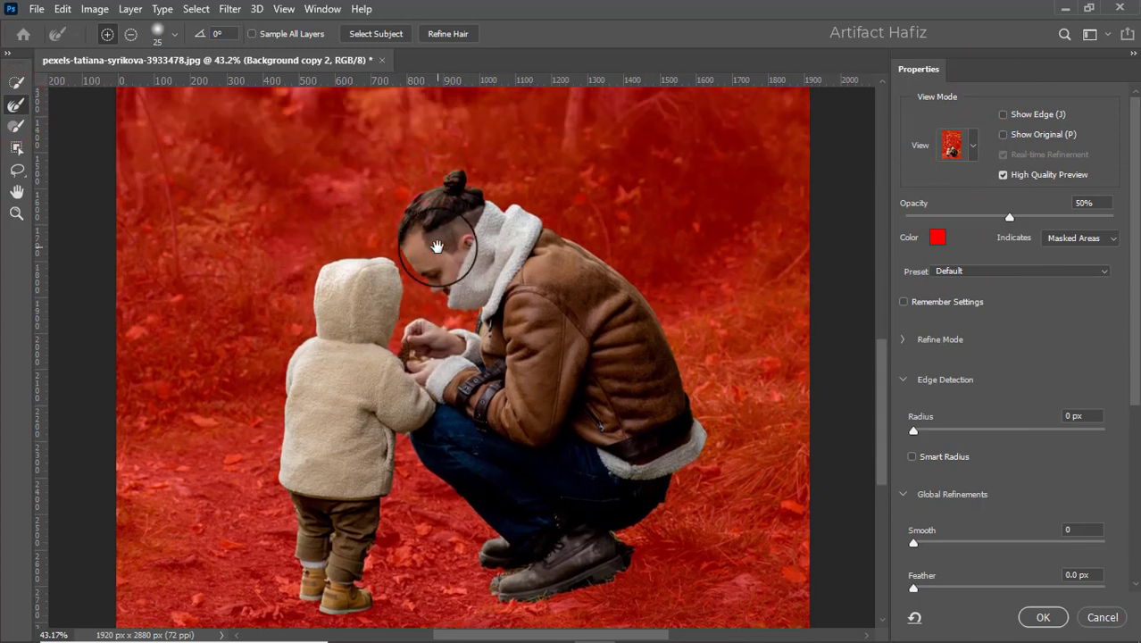
pyautogui.press(']')
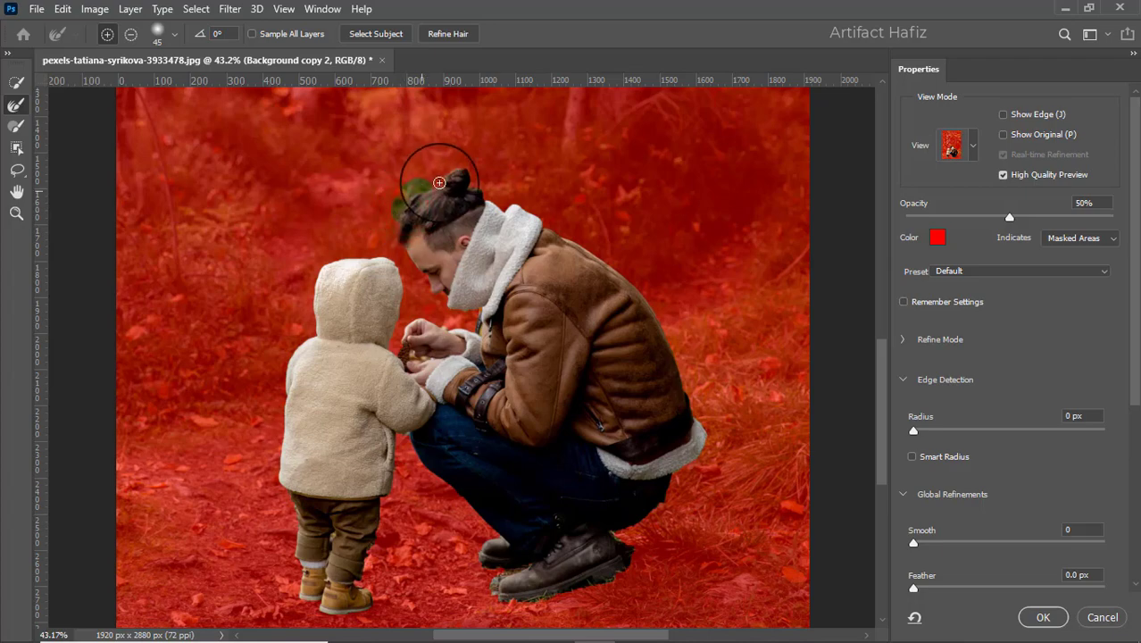
pyautogui.scroll(2, 438, 182)
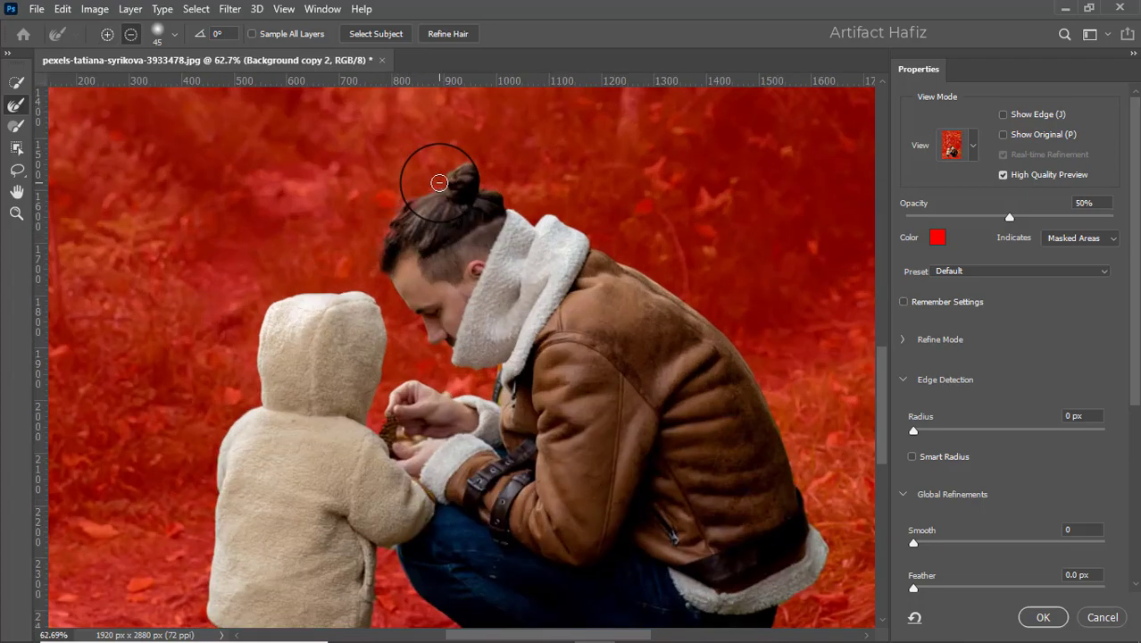
pyautogui.scroll(4, 438, 182)
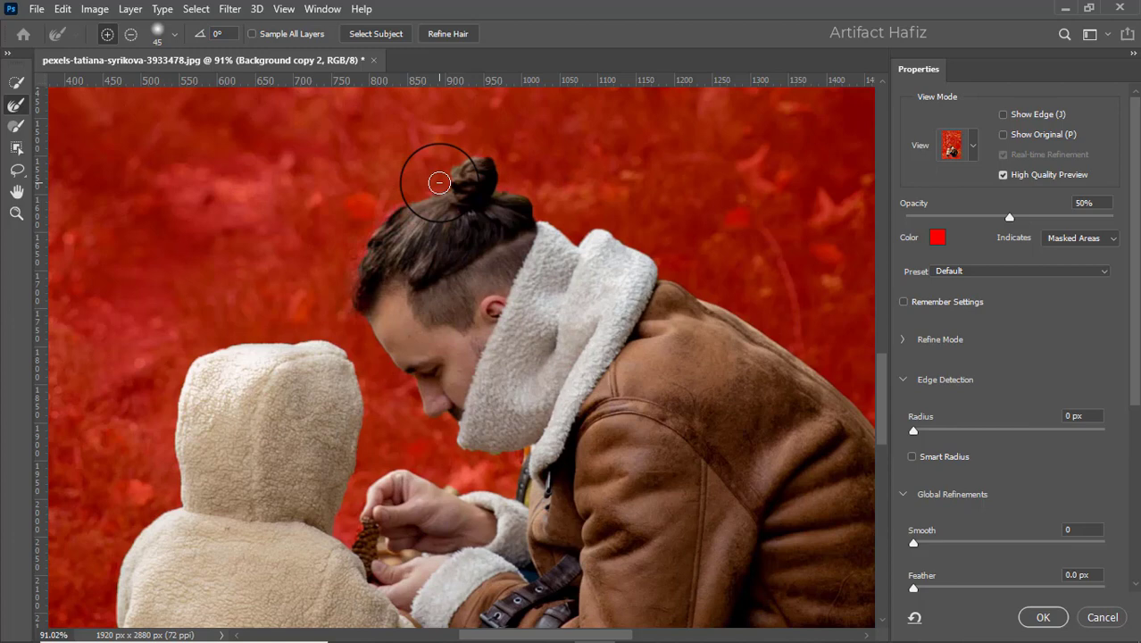
# Step: Lower the refine brush spacing and refine the hair edge near the ear and collar
pyautogui.click(174, 39)
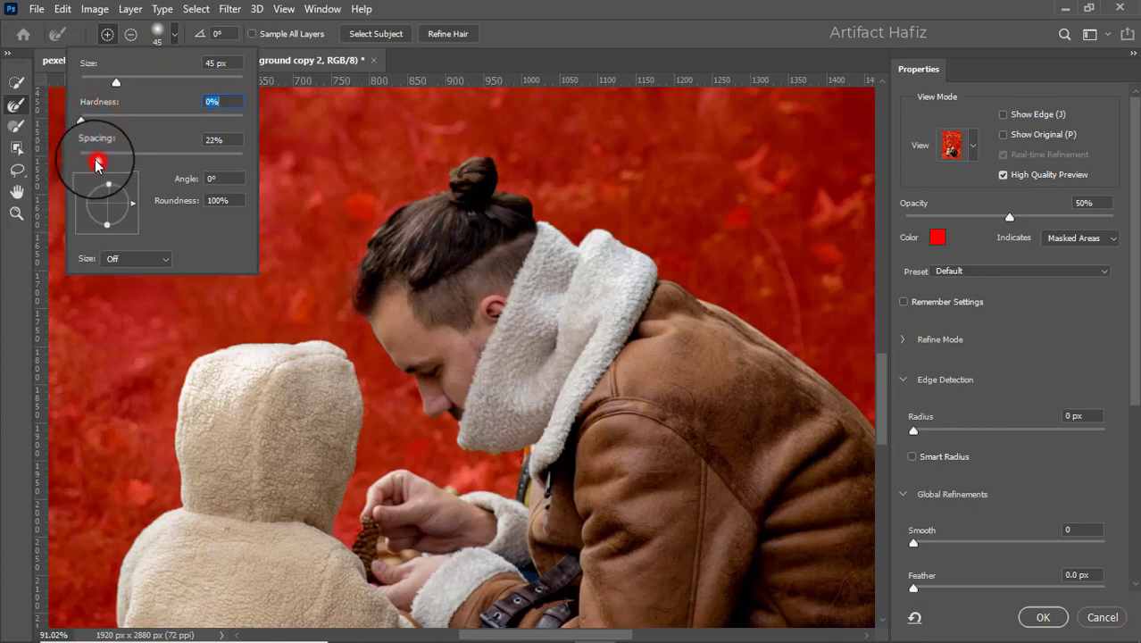
pyautogui.moveTo(97, 161); pyautogui.dragTo(74, 164)
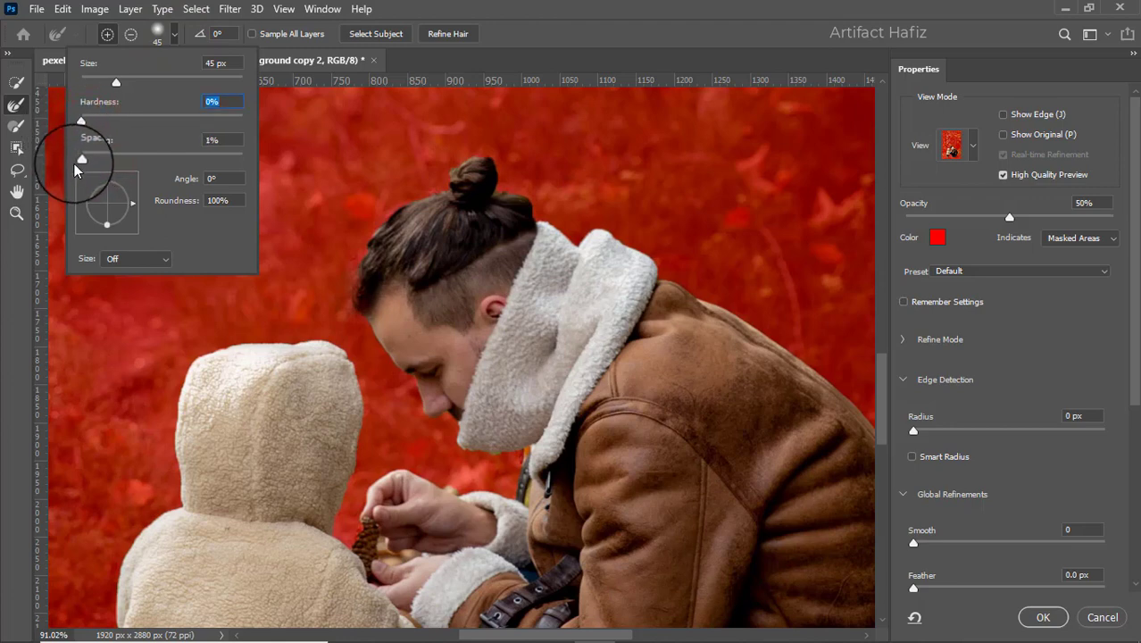
pyautogui.moveTo(374, 234); pyautogui.dragTo(354, 272)
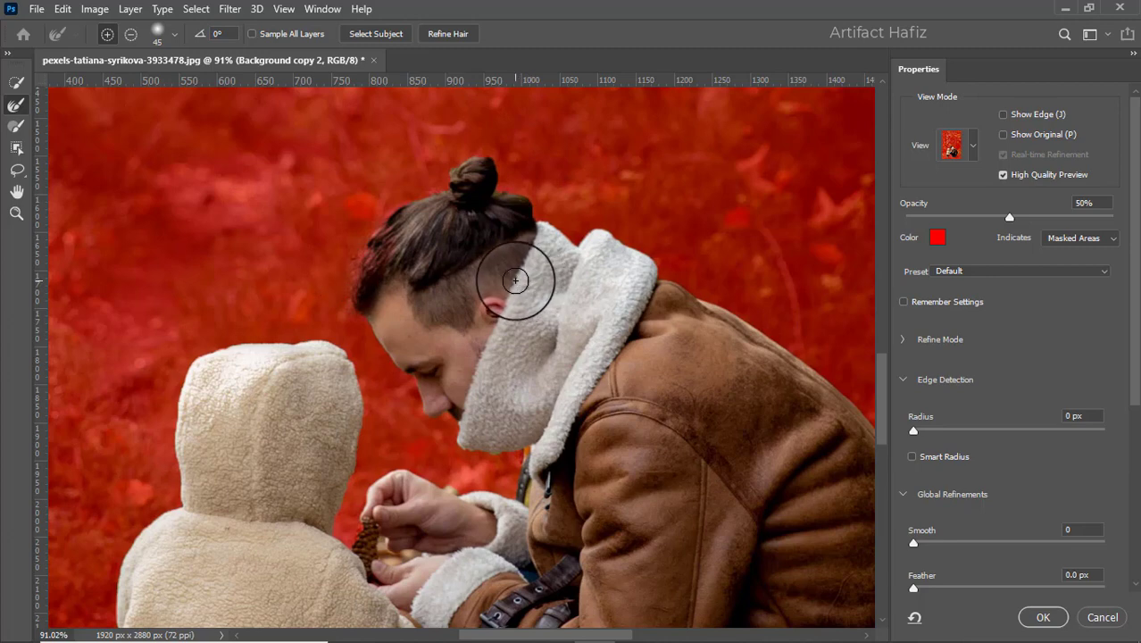
pyautogui.moveTo(515, 281)
pyautogui.mouseDown()
pyautogui.moveTo(438, 255)
pyautogui.moveTo(395, 254)
pyautogui.moveTo(427, 277)
pyautogui.mouseUp()
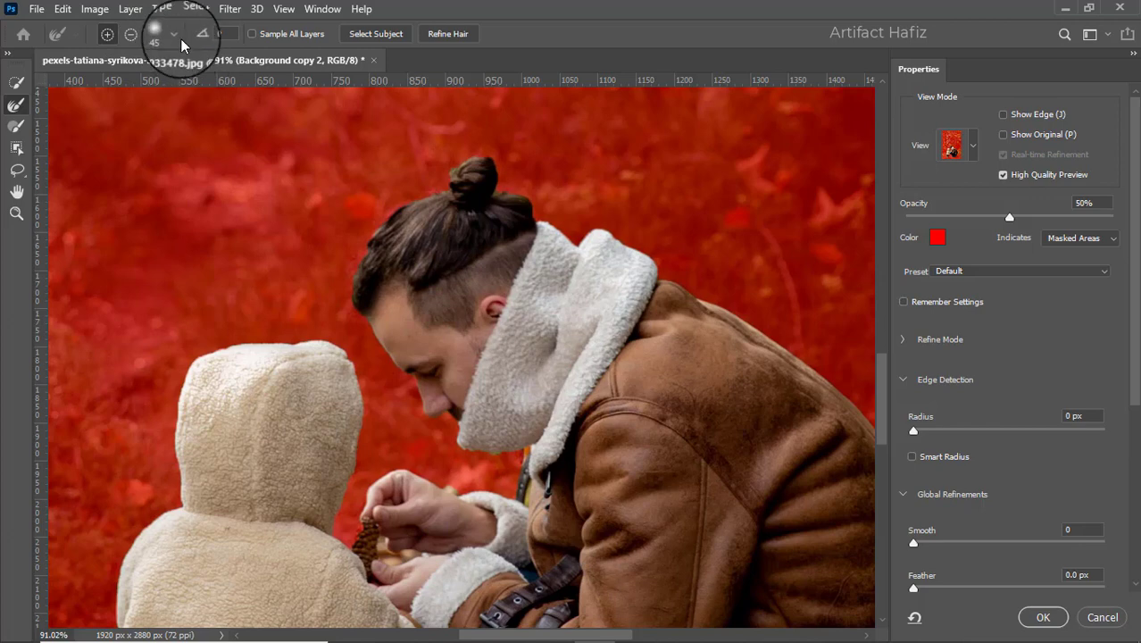
# Step: Set the refine brush spacing to 50%
pyautogui.click(176, 36)
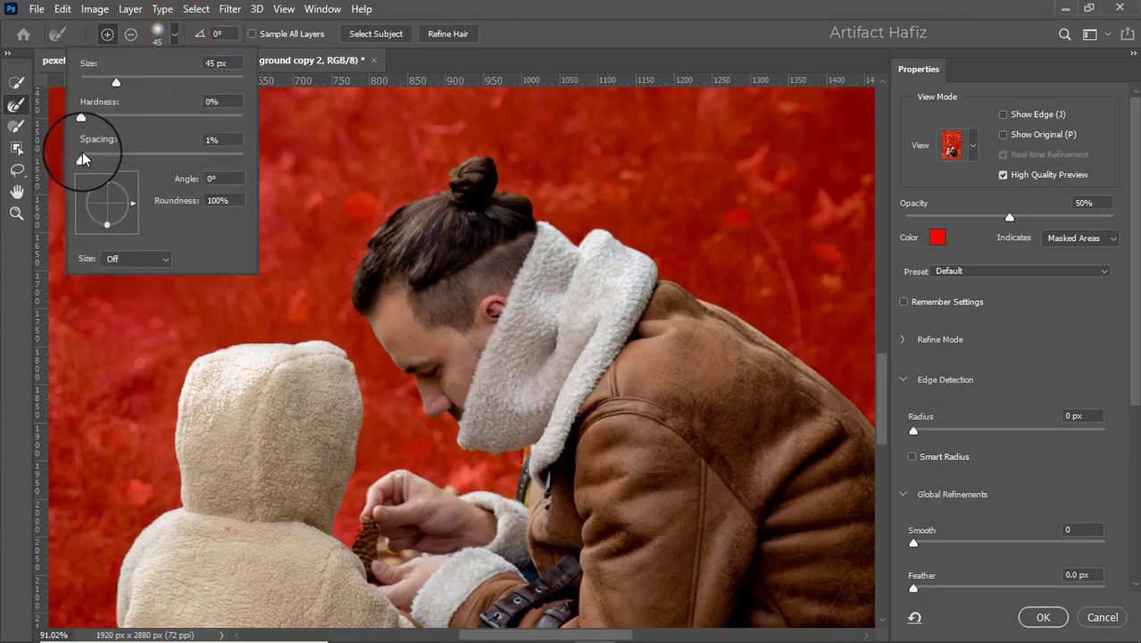
pyautogui.moveTo(82, 157); pyautogui.dragTo(160, 162)
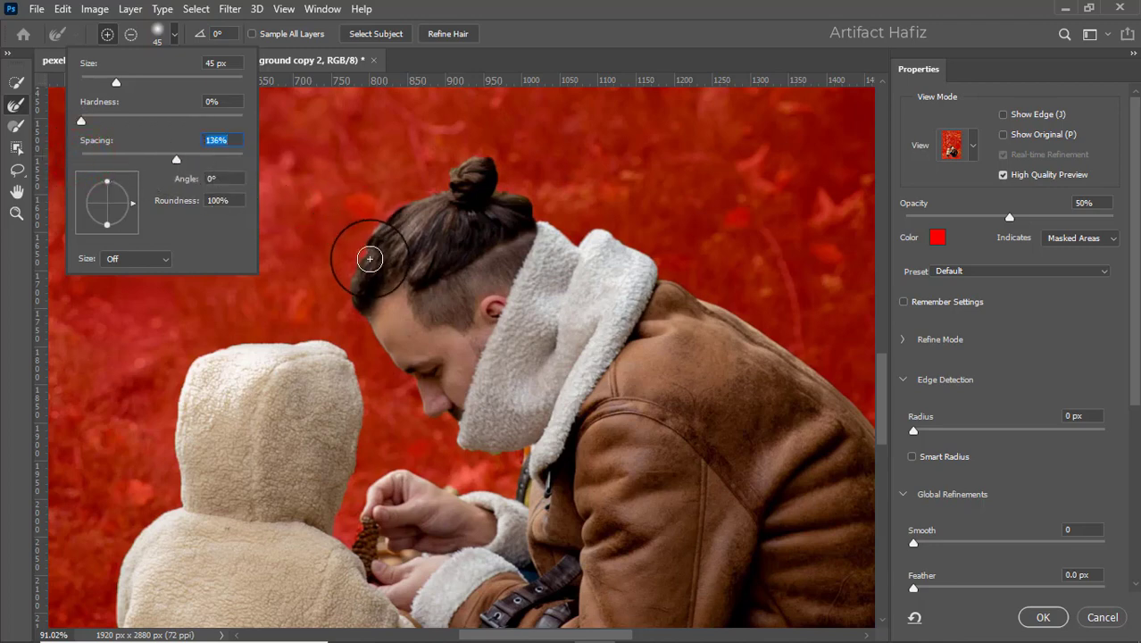
pyautogui.click(362, 269)
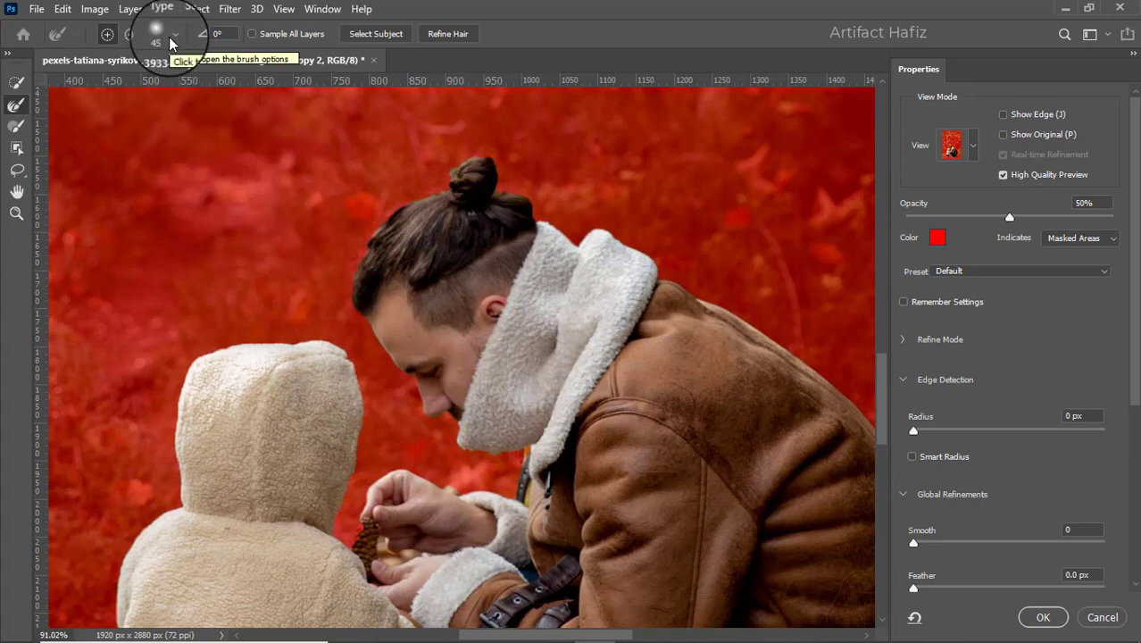
pyautogui.click(169, 37)
pyautogui.scroll(1, 139, 114)
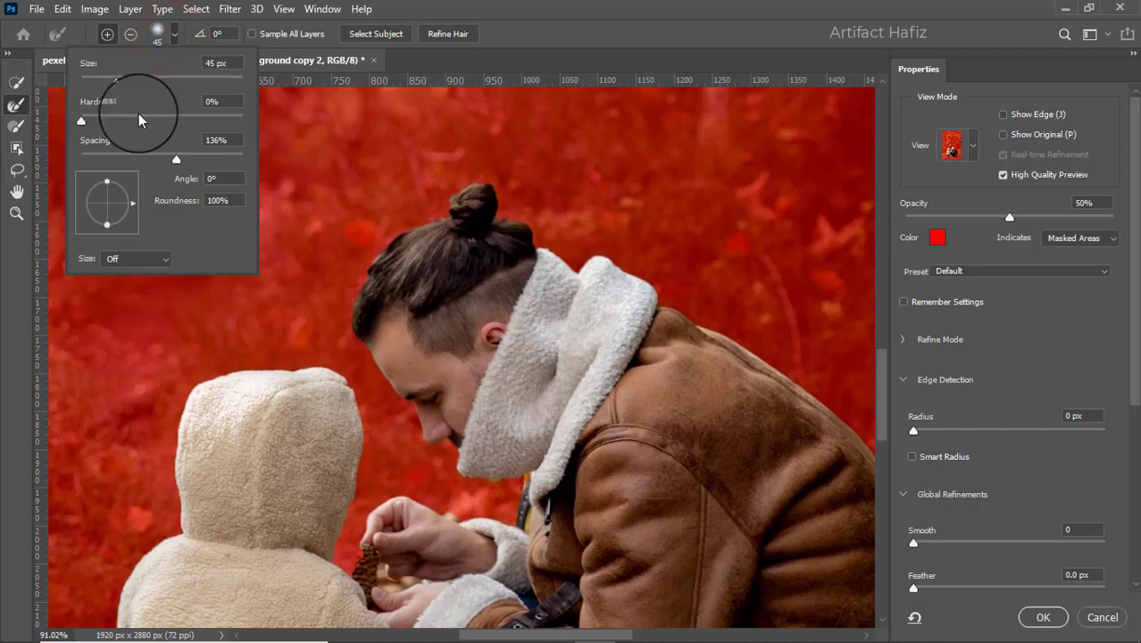
pyautogui.scroll(1, 115, 143)
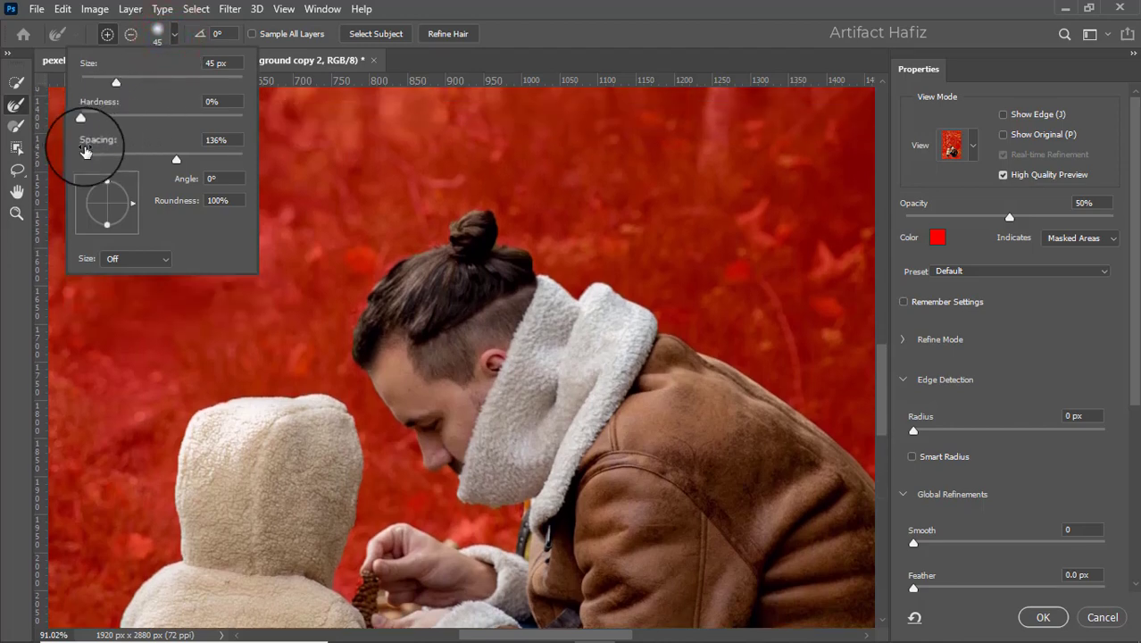
pyautogui.moveTo(173, 159); pyautogui.dragTo(124, 160)
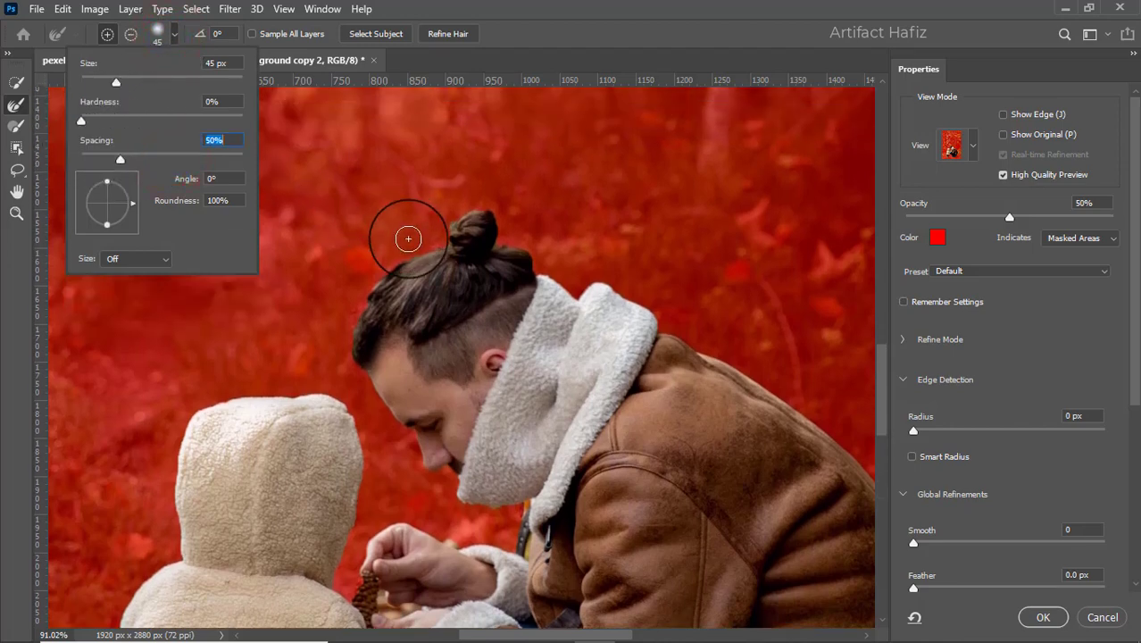
# Step: Set the brush Size control to Stylus Wheel and refine the edge along the man's hair top
pyautogui.click(148, 261)
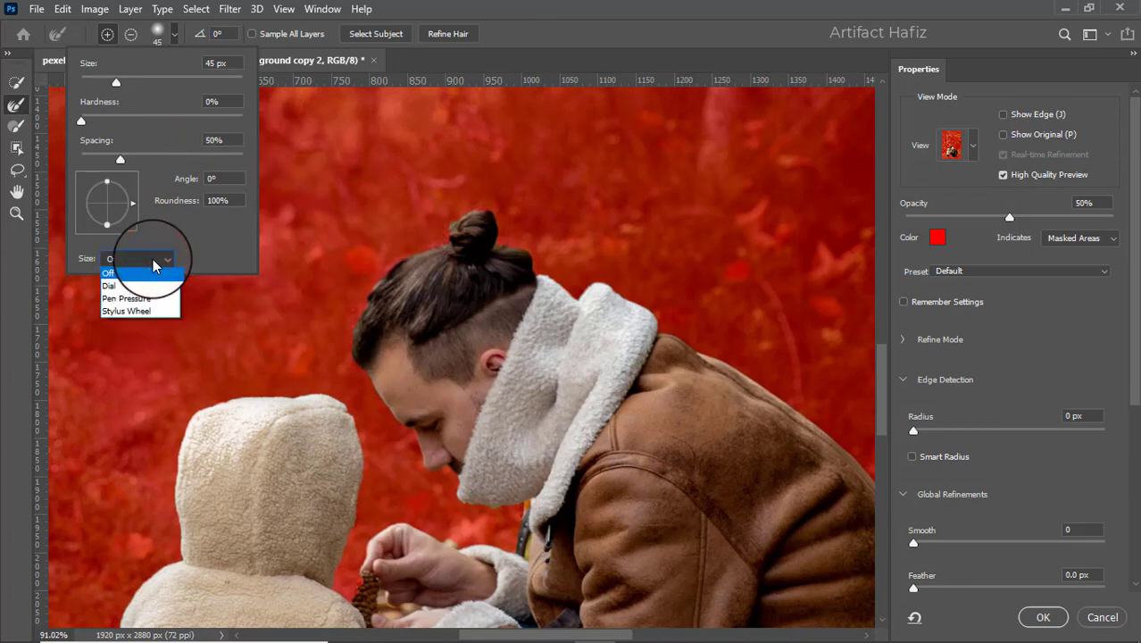
pyautogui.click(152, 259)
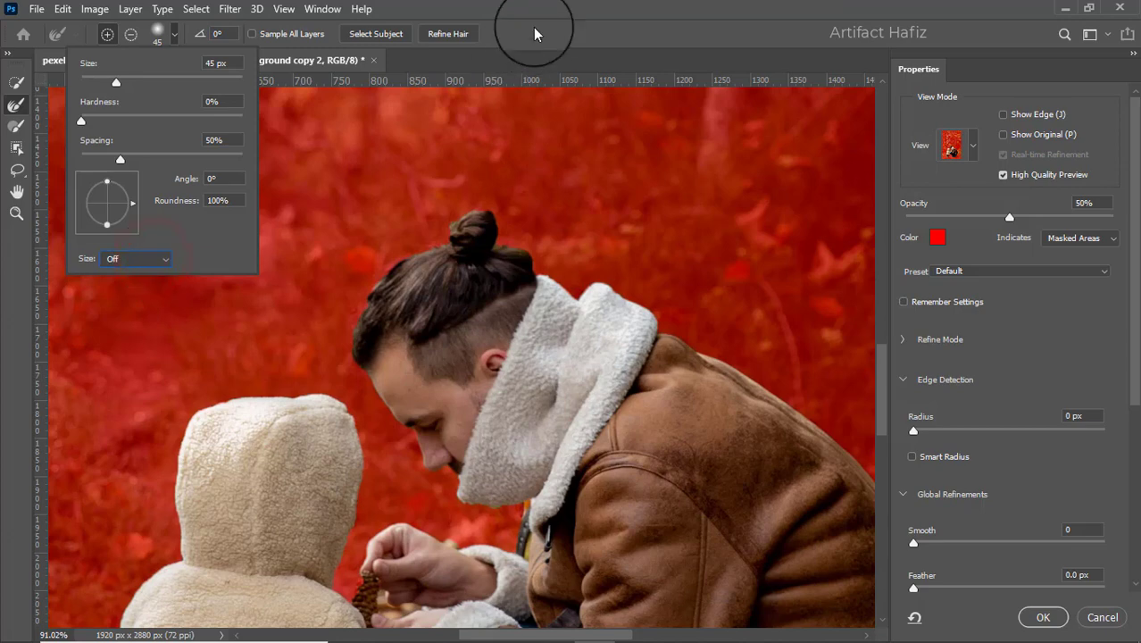
pyautogui.click(131, 259)
pyautogui.click(134, 308)
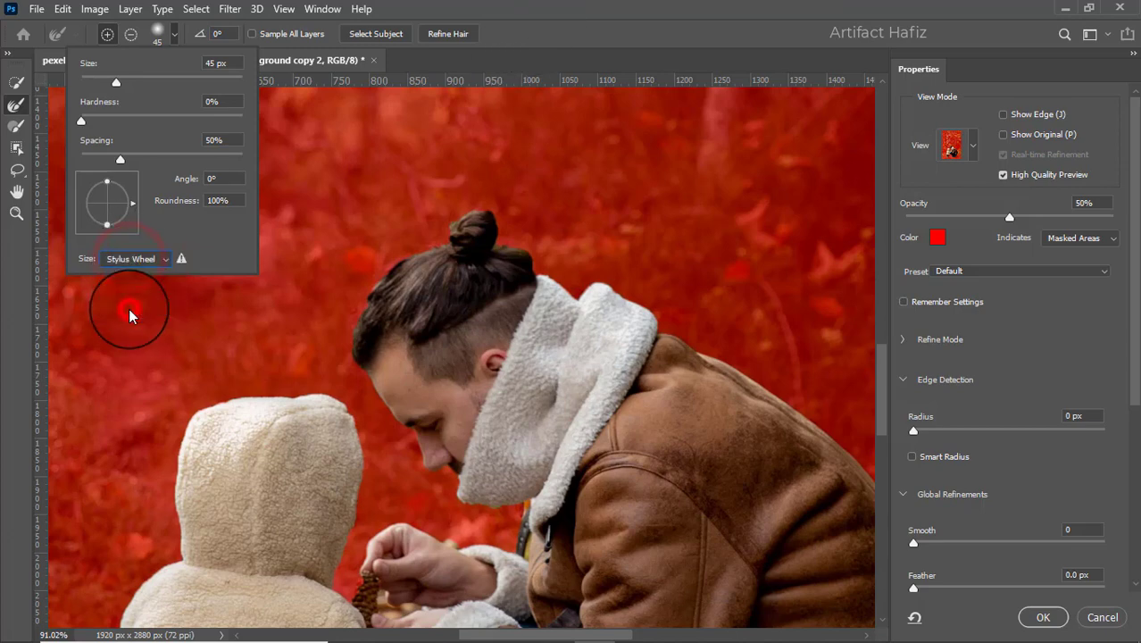
pyautogui.click(373, 281)
pyautogui.moveTo(377, 262); pyautogui.dragTo(461, 253)
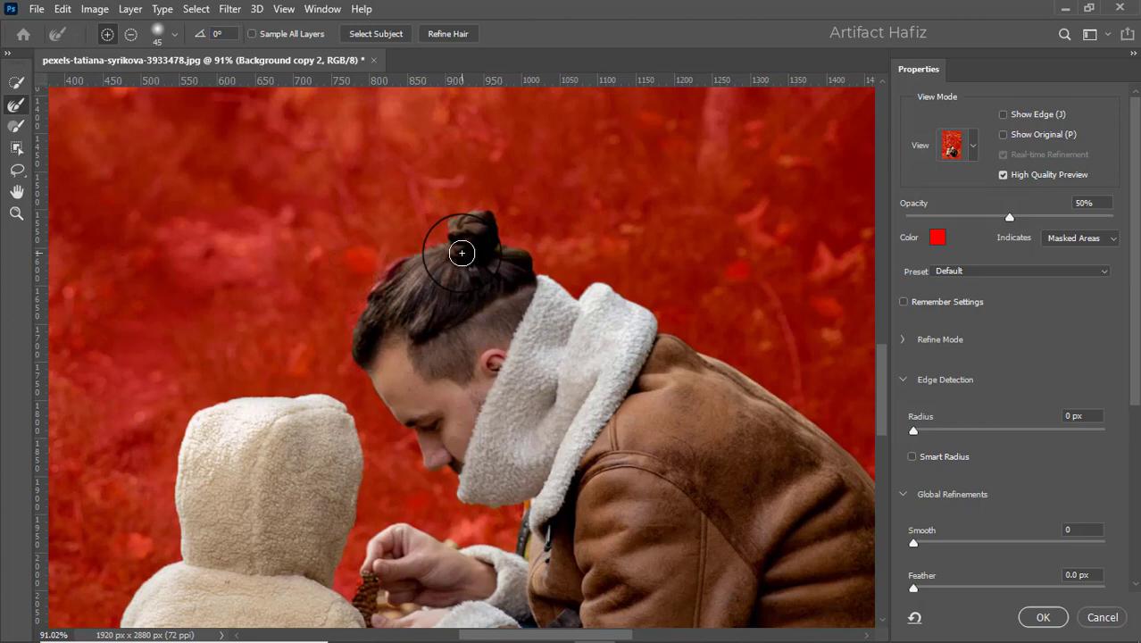
# Step: Refine the edges around the man's bun, knee and boots, and the child's trousers
pyautogui.moveTo(439, 239)
pyautogui.mouseDown()
pyautogui.moveTo(460, 212)
pyautogui.moveTo(502, 209)
pyautogui.moveTo(502, 233)
pyautogui.moveTo(544, 256)
pyautogui.mouseUp()
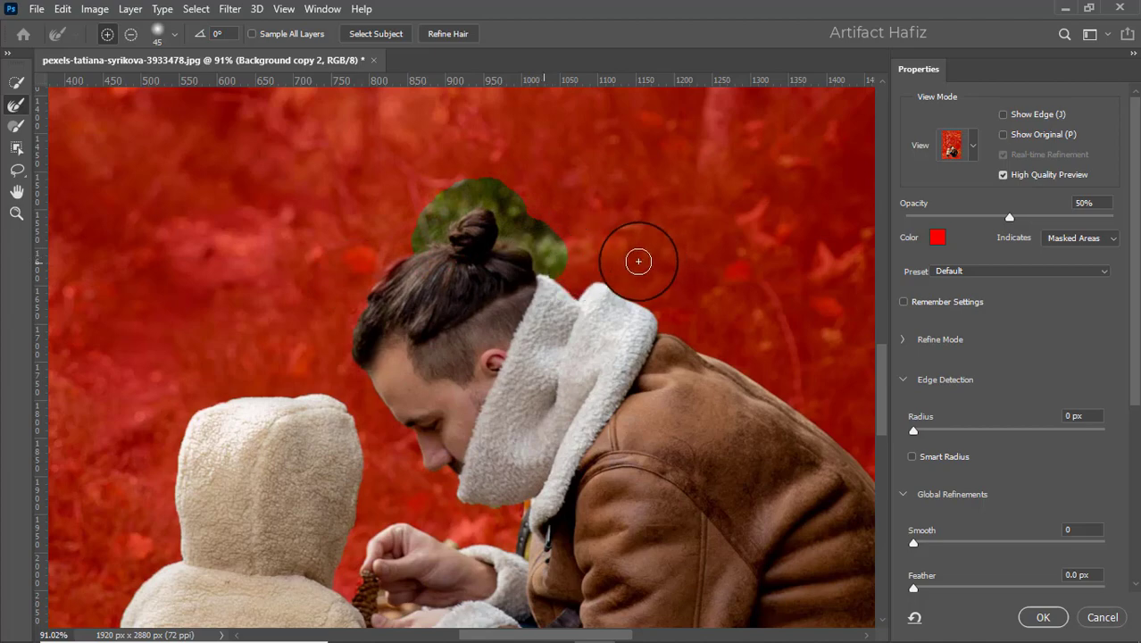
pyautogui.moveTo(705, 336); pyautogui.dragTo(369, 191)
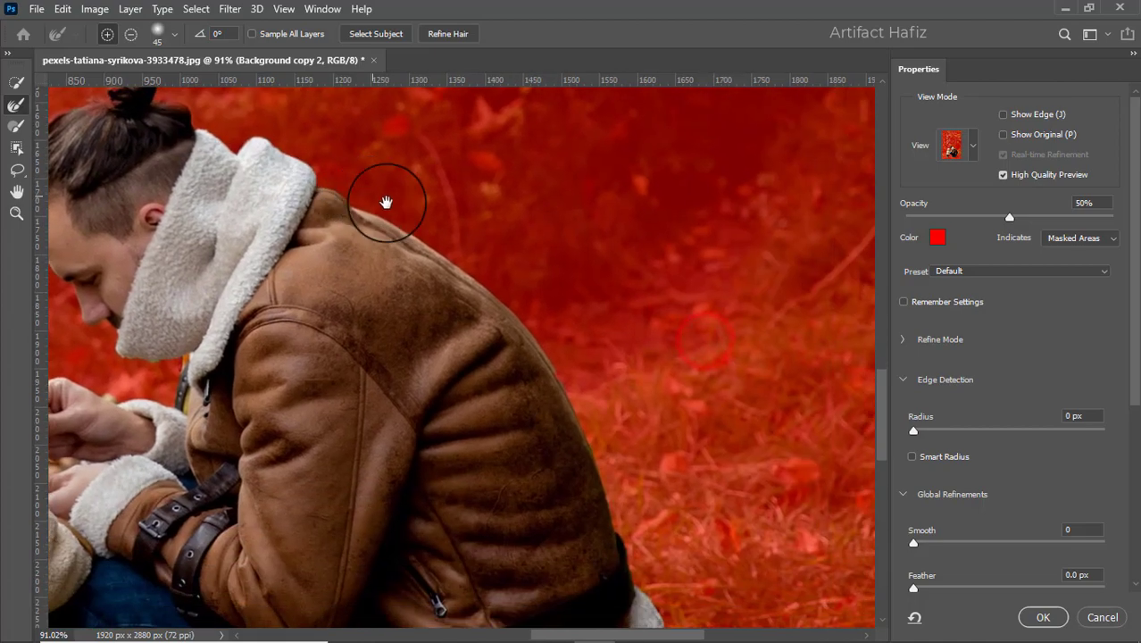
pyautogui.moveTo(632, 174); pyautogui.dragTo(565, 131)
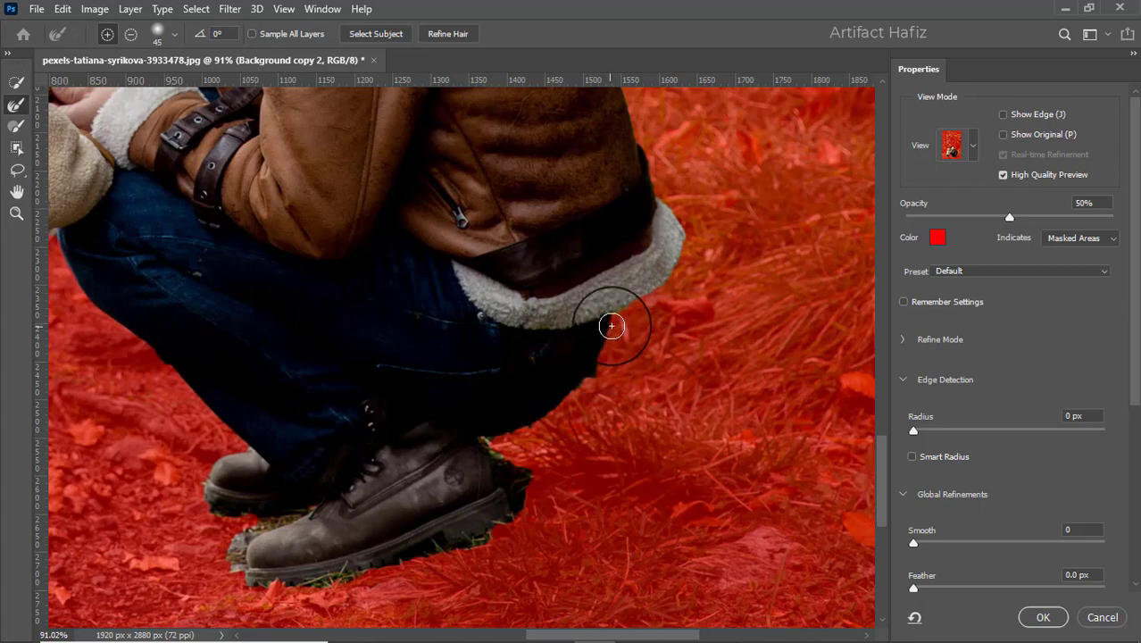
pyautogui.moveTo(611, 326)
pyautogui.mouseDown()
pyautogui.moveTo(598, 373)
pyautogui.moveTo(492, 448)
pyautogui.moveTo(522, 469)
pyautogui.moveTo(505, 525)
pyautogui.moveTo(466, 547)
pyautogui.moveTo(313, 596)
pyautogui.moveTo(249, 581)
pyautogui.moveTo(193, 517)
pyautogui.moveTo(185, 477)
pyautogui.moveTo(222, 455)
pyautogui.moveTo(179, 498)
pyautogui.mouseUp()
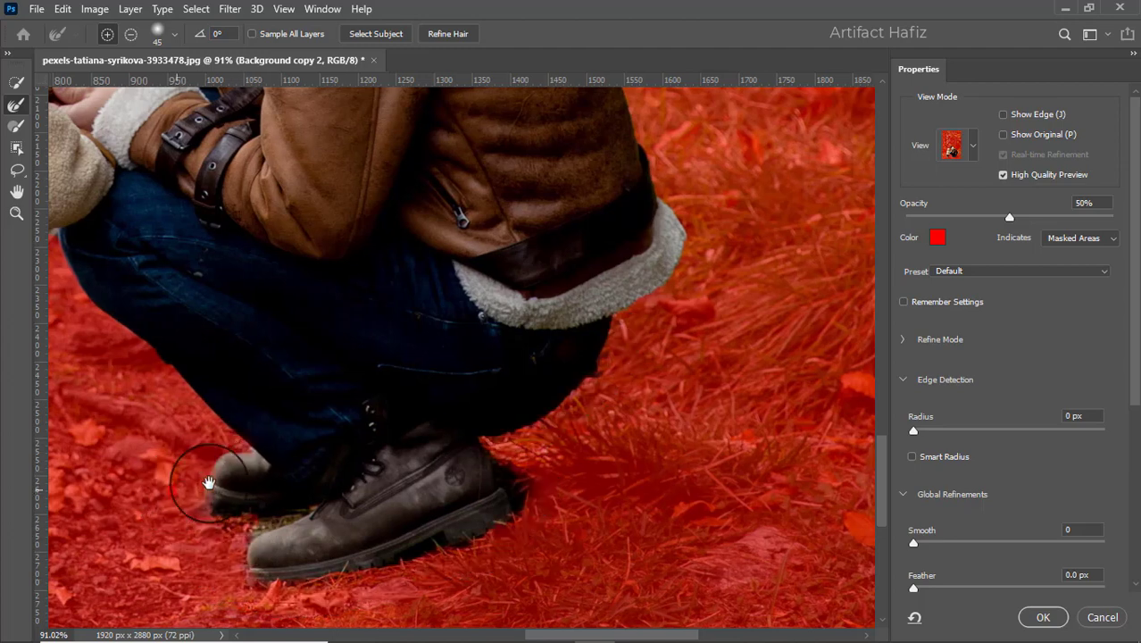
pyautogui.moveTo(166, 456); pyautogui.dragTo(618, 488)
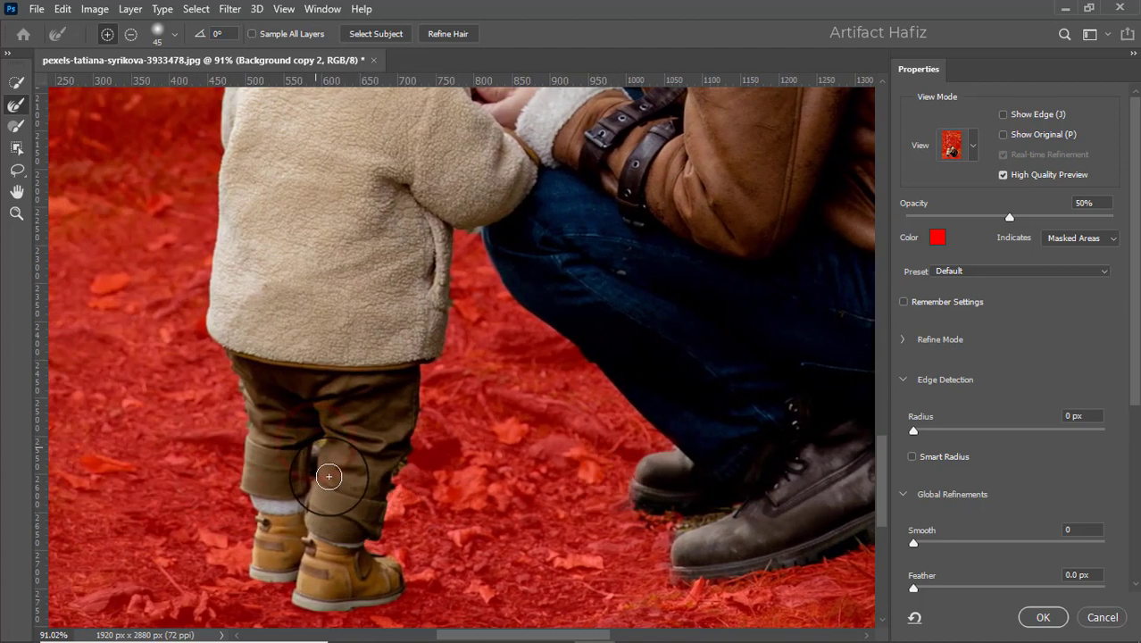
pyautogui.moveTo(315, 450); pyautogui.dragTo(311, 454)
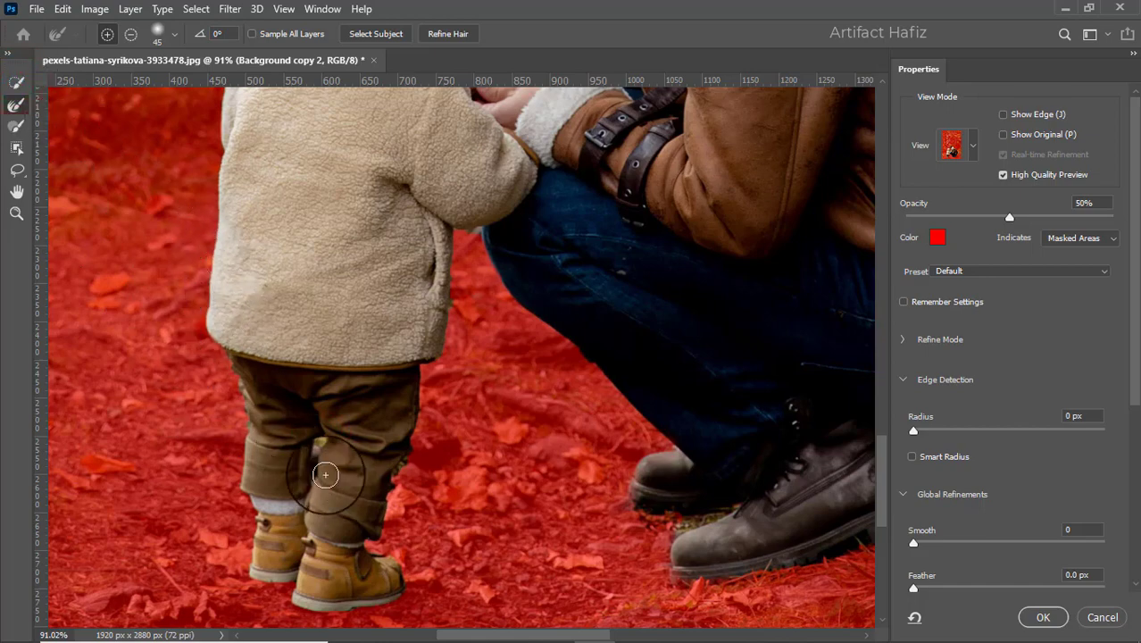
pyautogui.press('w')
pyautogui.scroll(2, 332, 476)
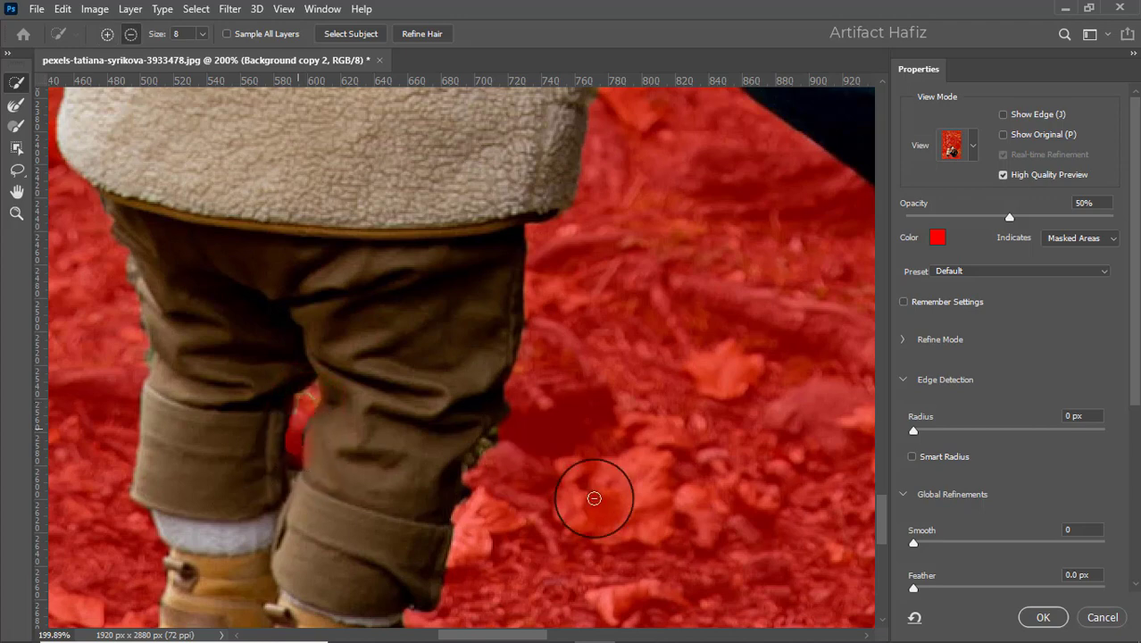
# Step: Refine the child's right boot edge with the Refine Edge Brush reduced to 20 px
pyautogui.scroll(-5, 593, 497)
pyautogui.scroll(-5, 571, 500)
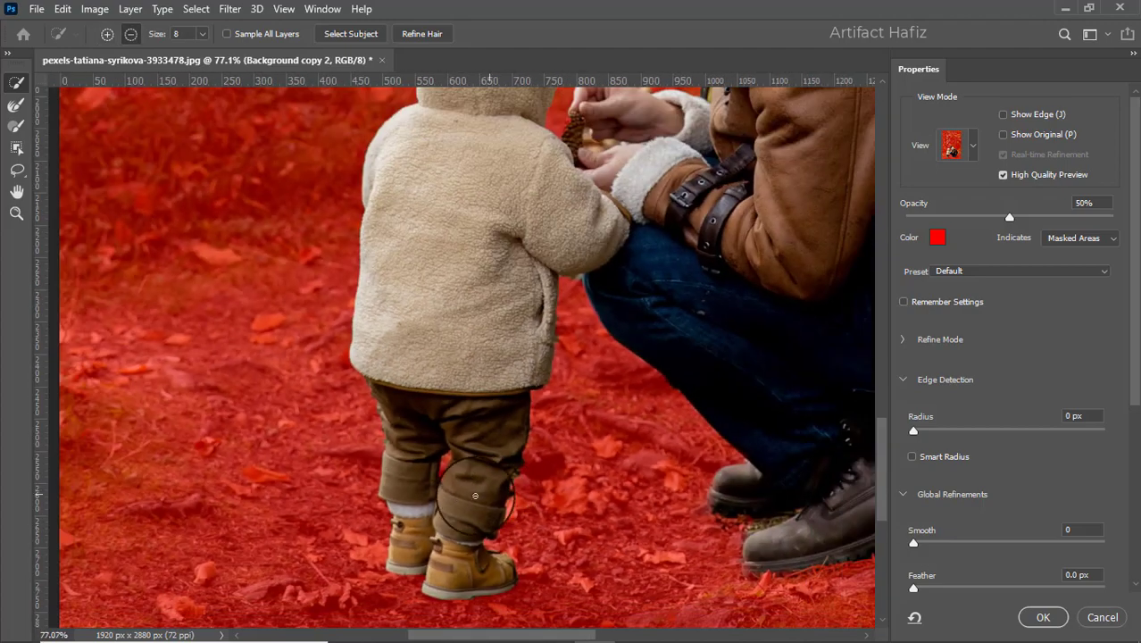
pyautogui.scroll(-4, 500, 522)
pyautogui.scroll(5, 451, 536)
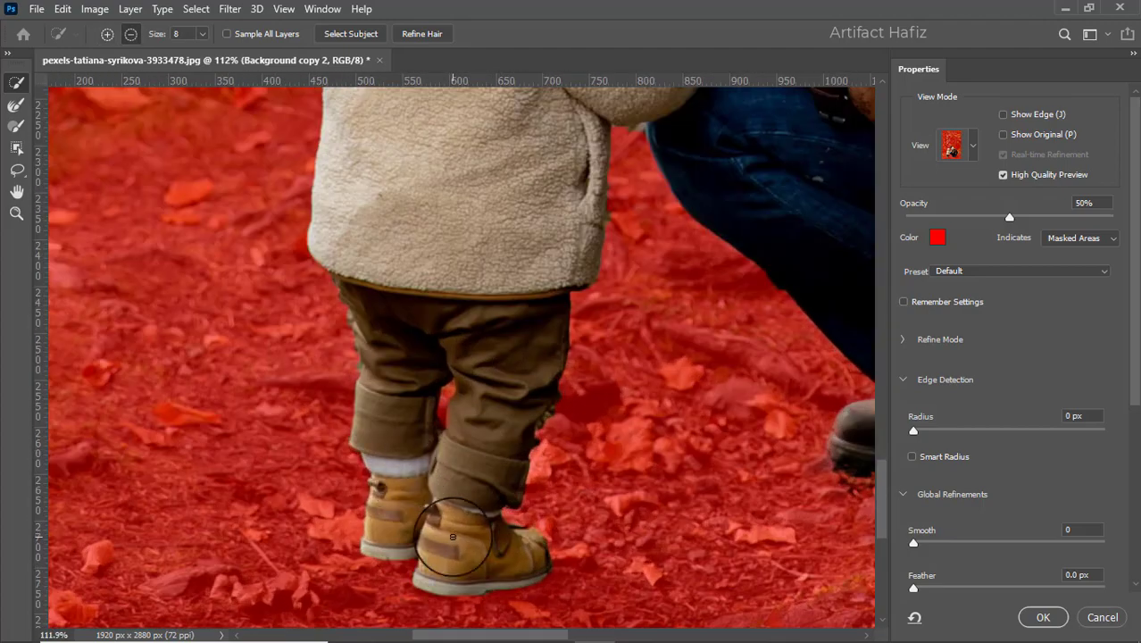
pyautogui.click(16, 104)
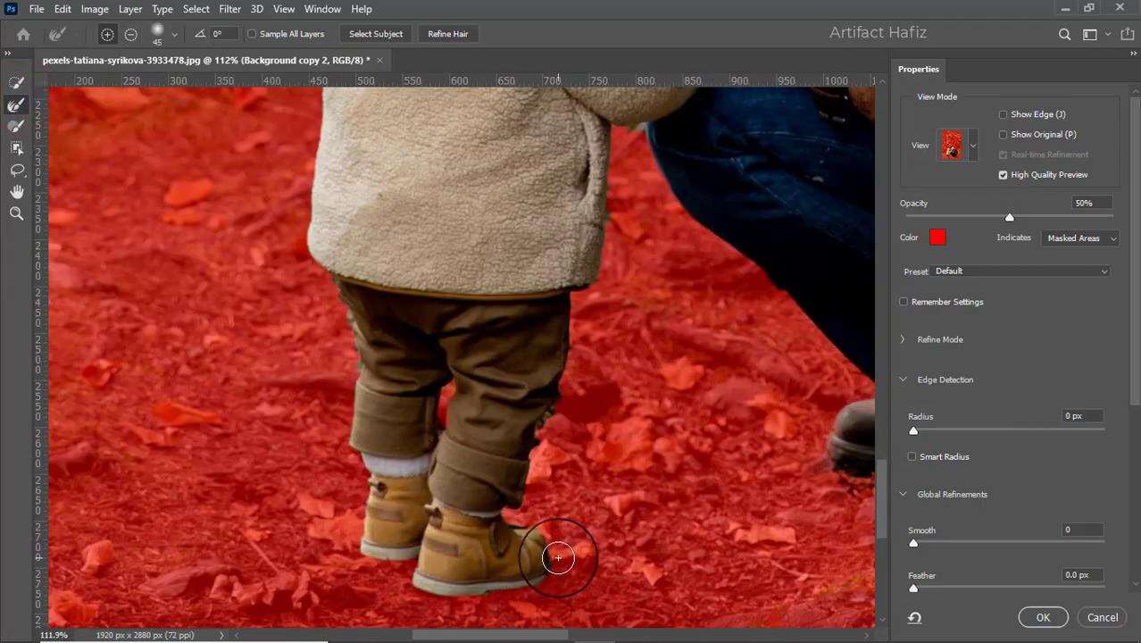
pyautogui.press('[')
pyautogui.press('[')
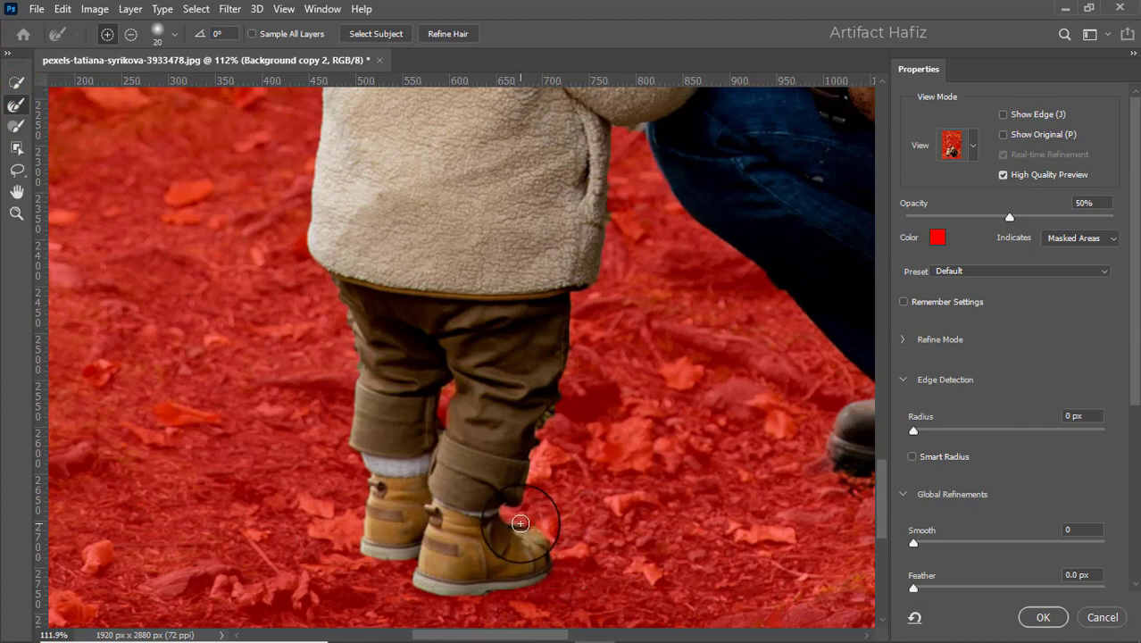
pyautogui.moveTo(520, 522)
pyautogui.mouseDown()
pyautogui.moveTo(492, 590)
pyautogui.moveTo(416, 587)
pyautogui.moveTo(355, 550)
pyautogui.moveTo(356, 407)
pyautogui.moveTo(329, 289)
pyautogui.moveTo(353, 376)
pyautogui.moveTo(340, 459)
pyautogui.mouseUp()
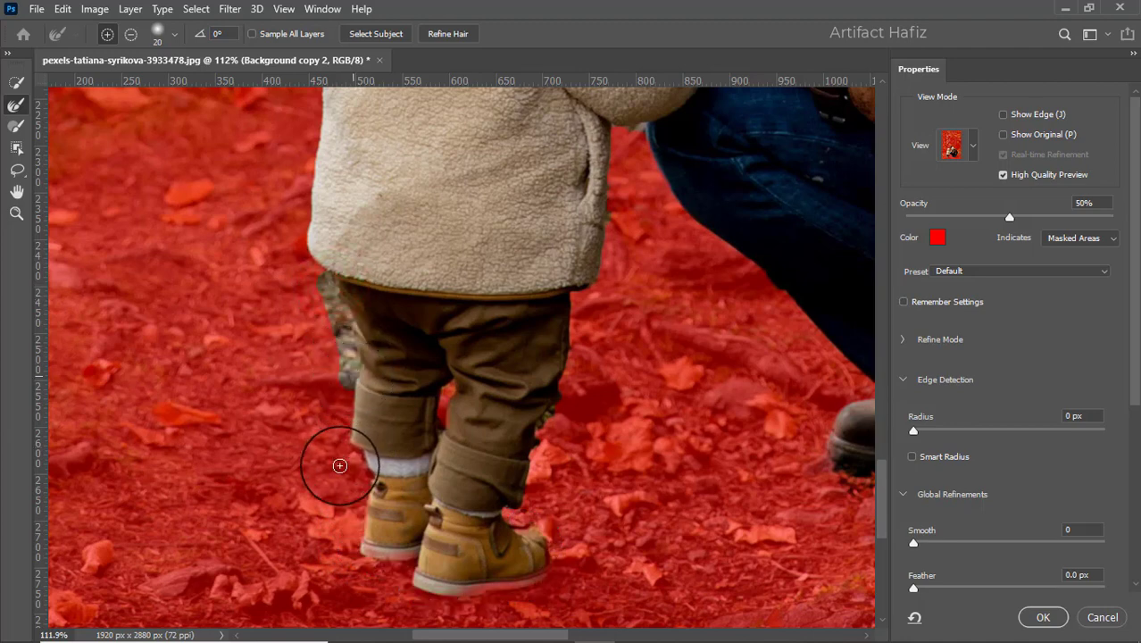
# Step: Apply Select and Mask and add a layer mask of the figures to Background copy 2
pyautogui.click(1025, 622)
pyautogui.scroll(-3, 504, 472)
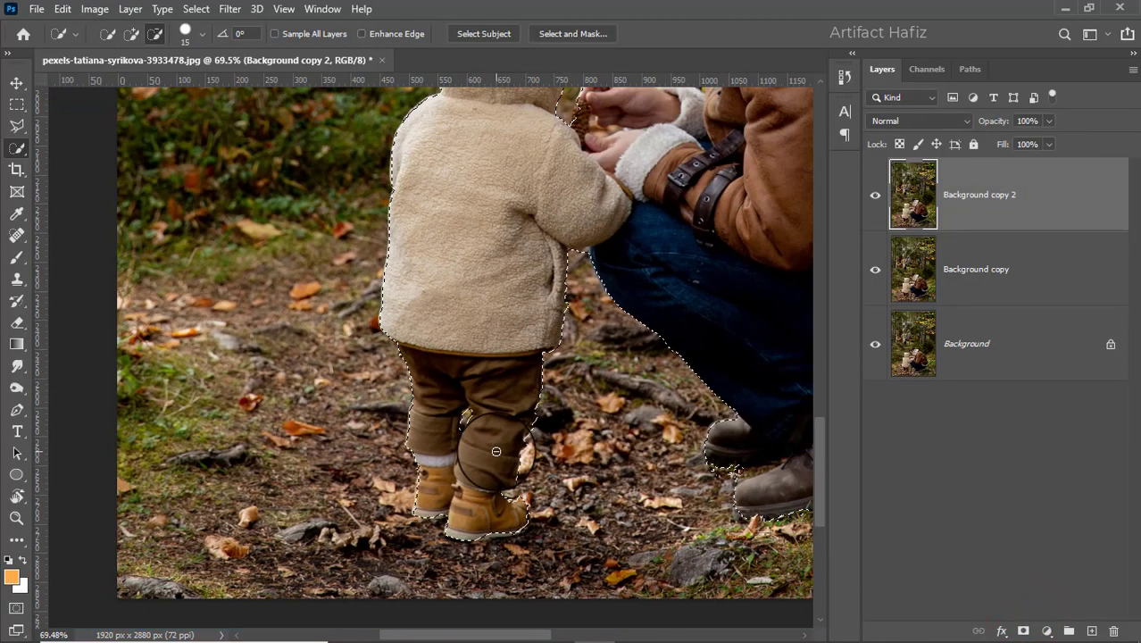
pyautogui.scroll(-1, 496, 450)
pyautogui.hscroll(2, 661, 402)
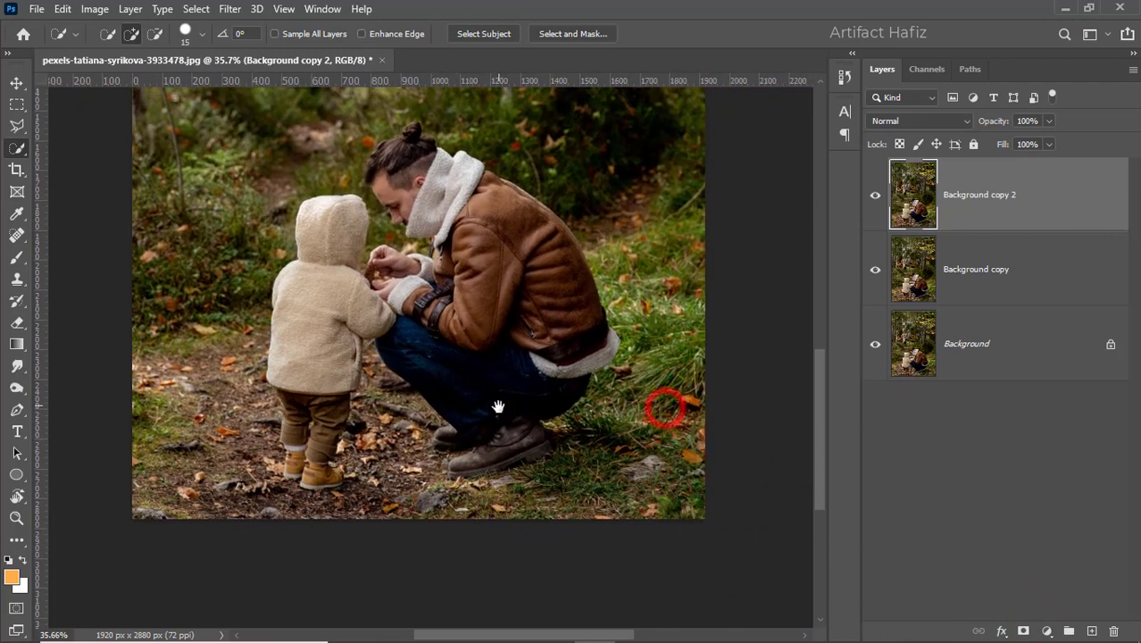
pyautogui.click(1023, 630)
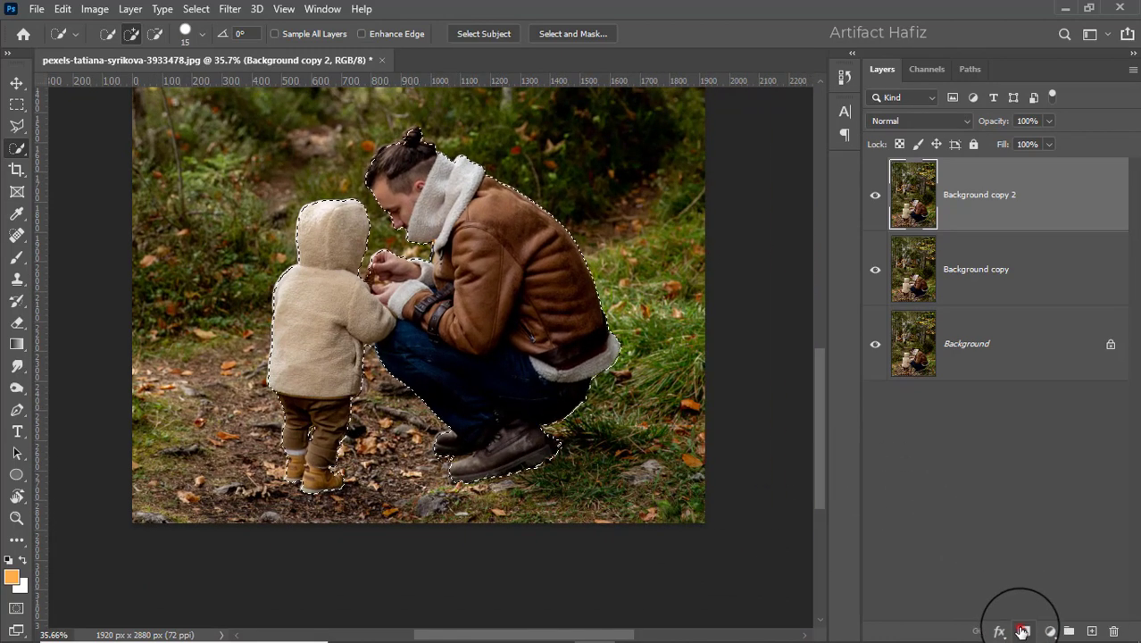
# Step: Hide Background copy 2 and load its mask as a selection
pyautogui.click(875, 195)
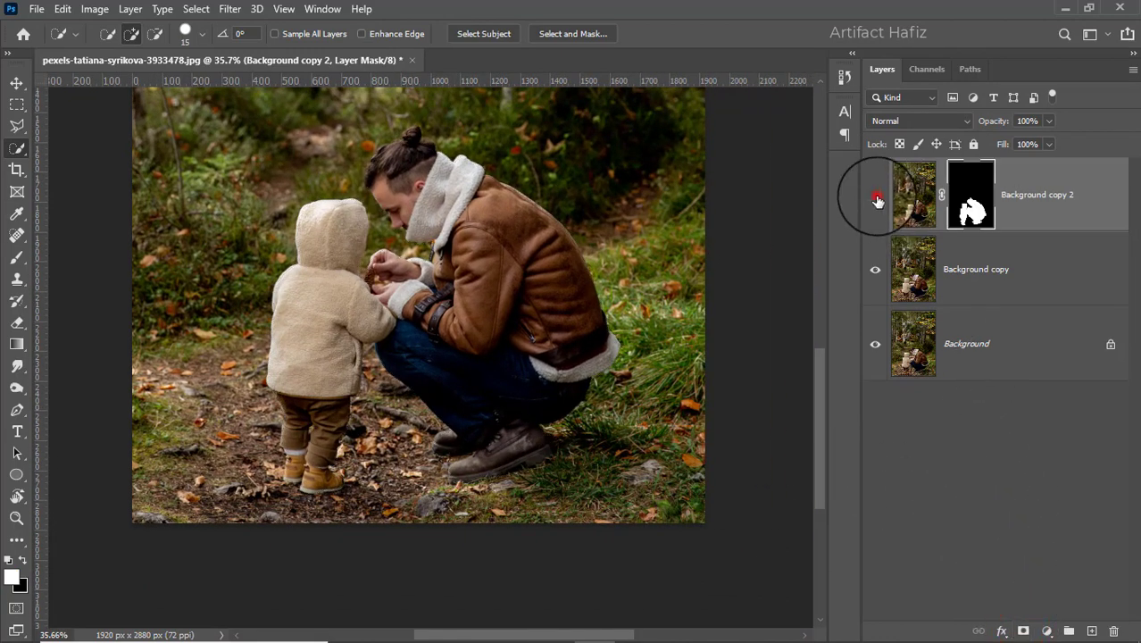
pyautogui.rightClick(971, 193)
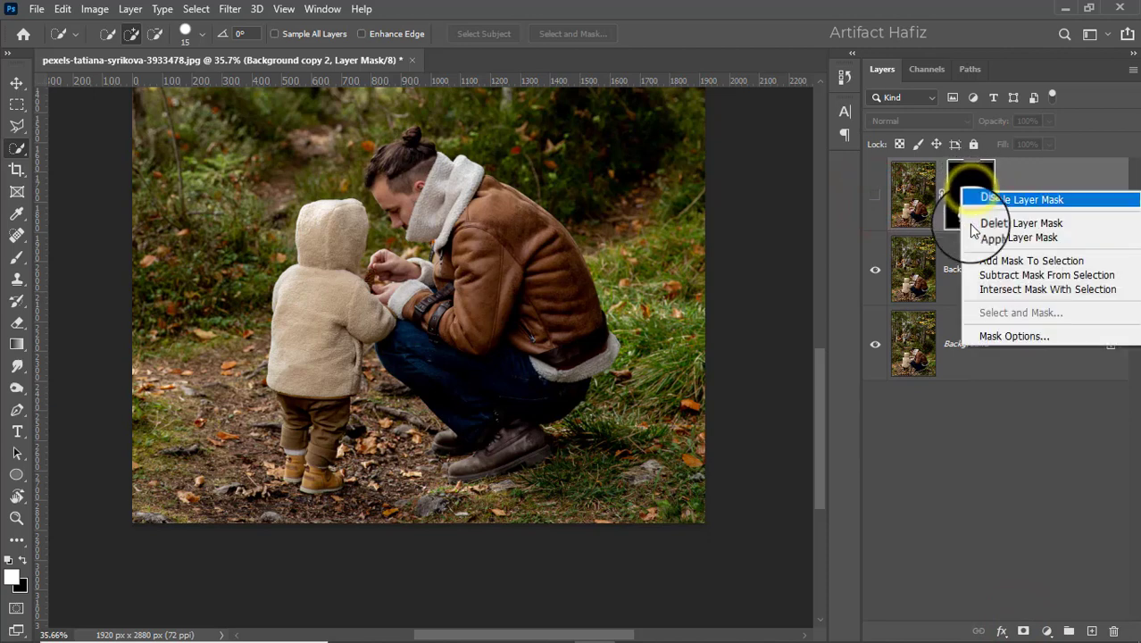
pyautogui.click(989, 286)
# Step: Make Background copy active and expand the figures' selection by 20 pixels
pyautogui.click(995, 269)
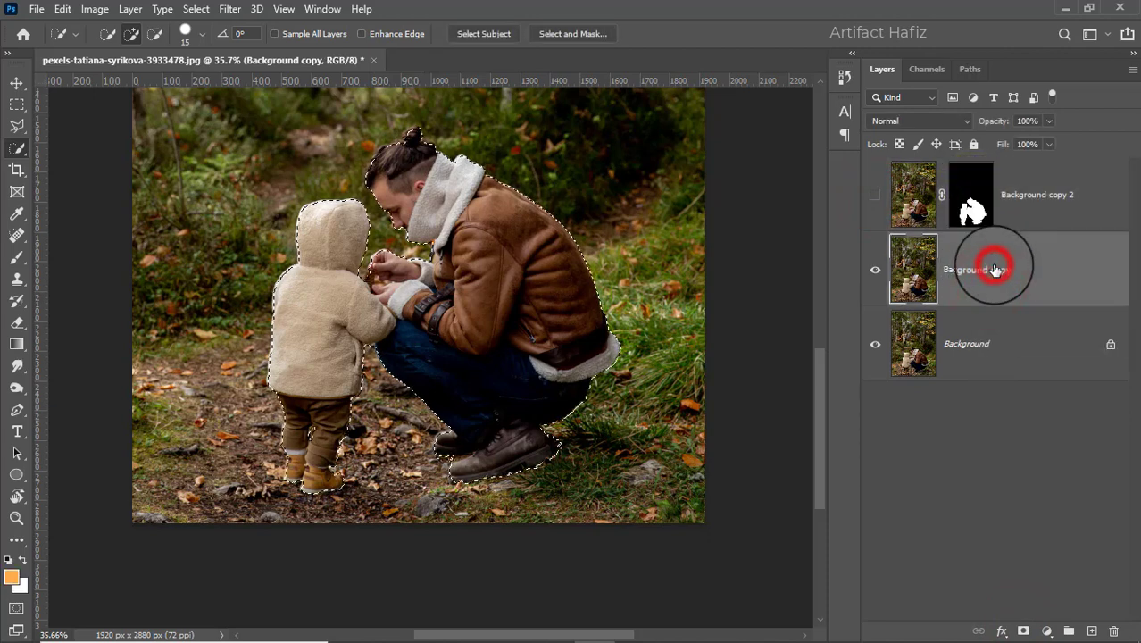
pyautogui.click(197, 9)
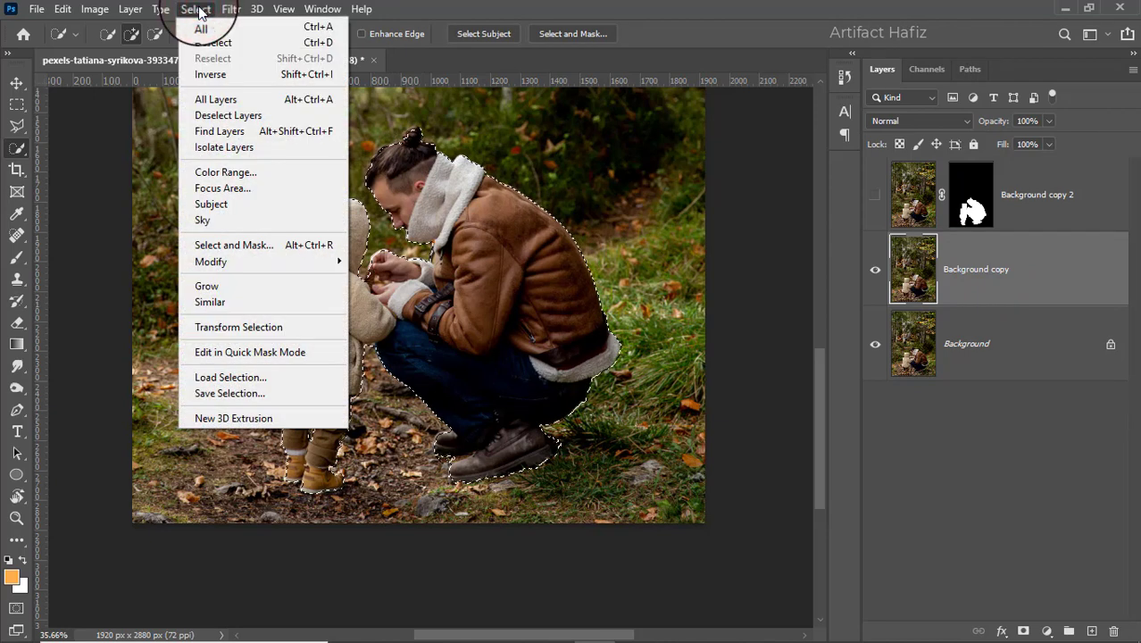
pyautogui.click(227, 260)
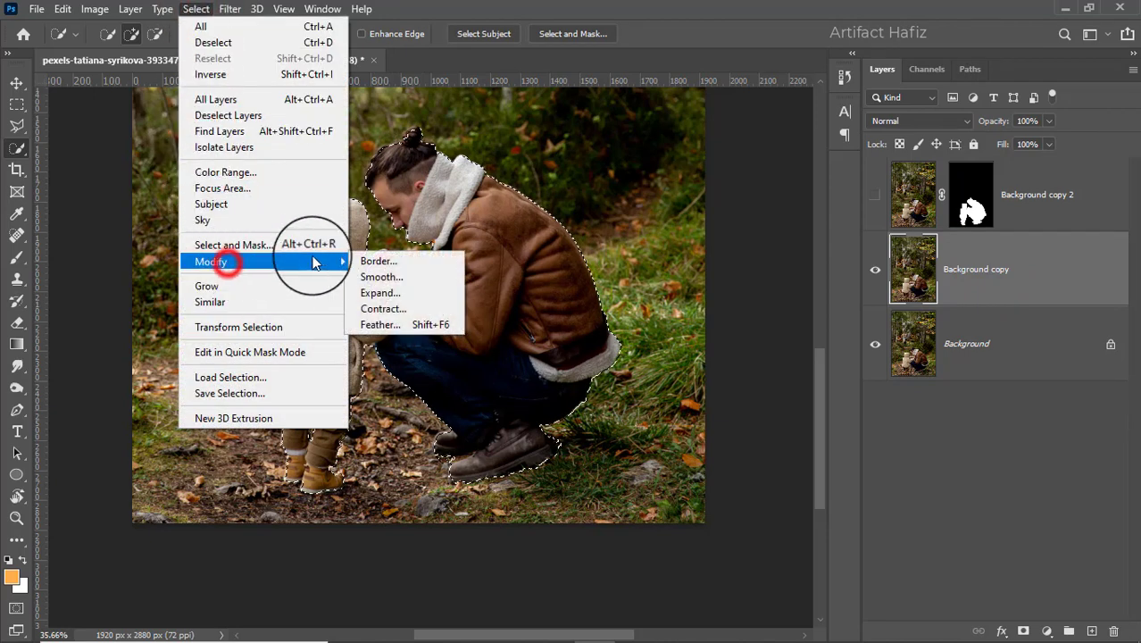
pyautogui.click(377, 295)
pyautogui.click(770, 197)
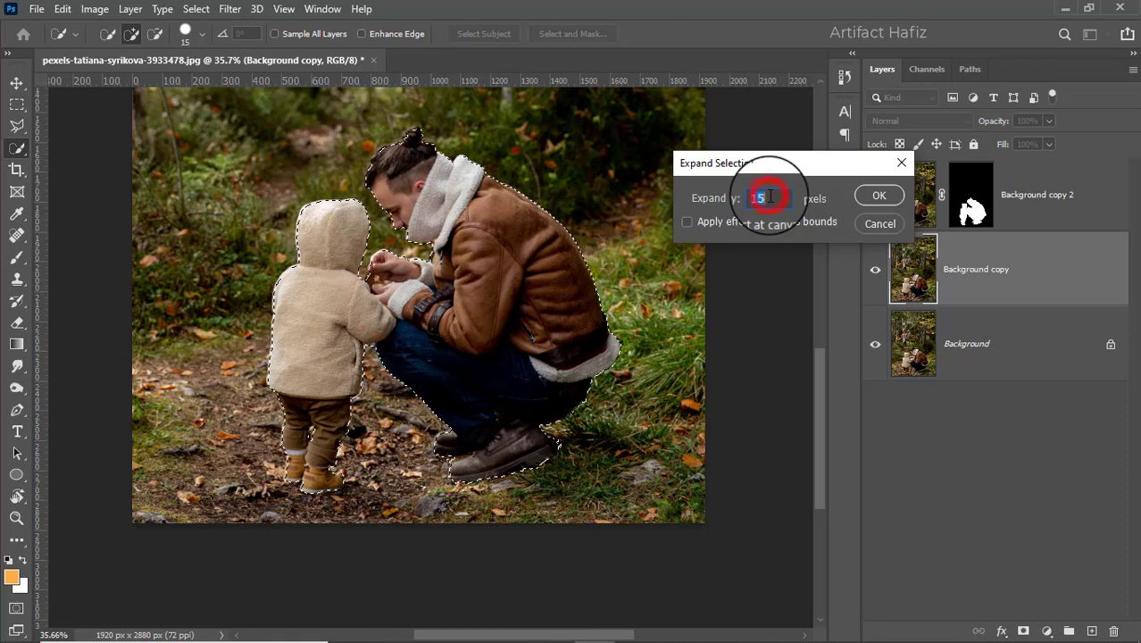
pyautogui.write('20')
pyautogui.click(879, 195)
pyautogui.click(874, 194)
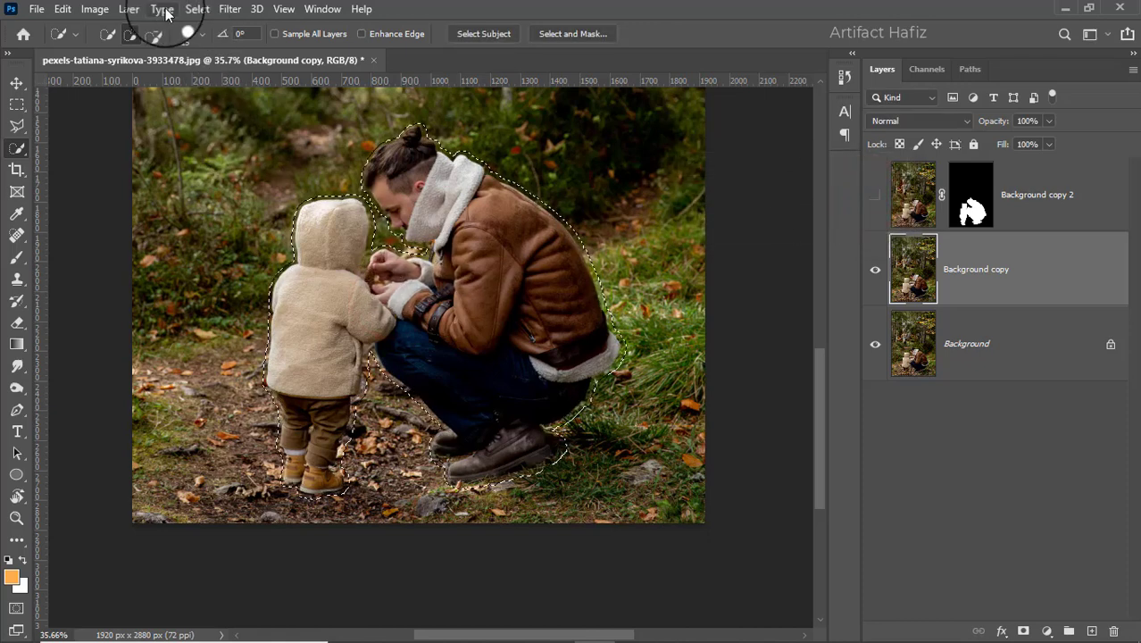
# Step: Content-Aware Fill the selected father and child on Background copy with surrounding forest
pyautogui.click(63, 9)
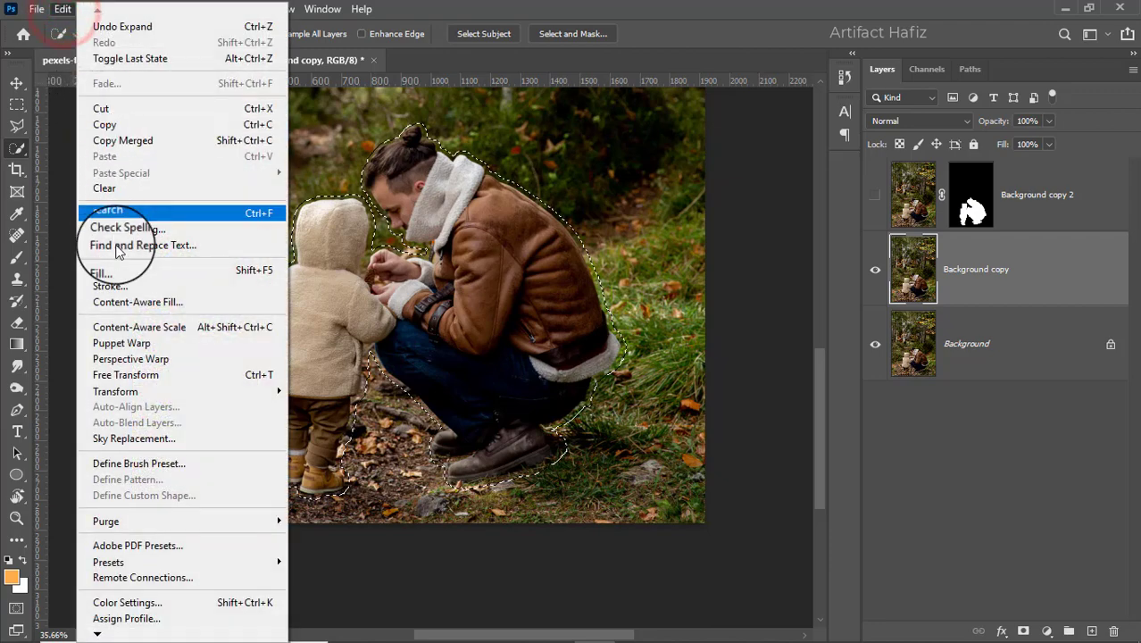
pyautogui.click(111, 271)
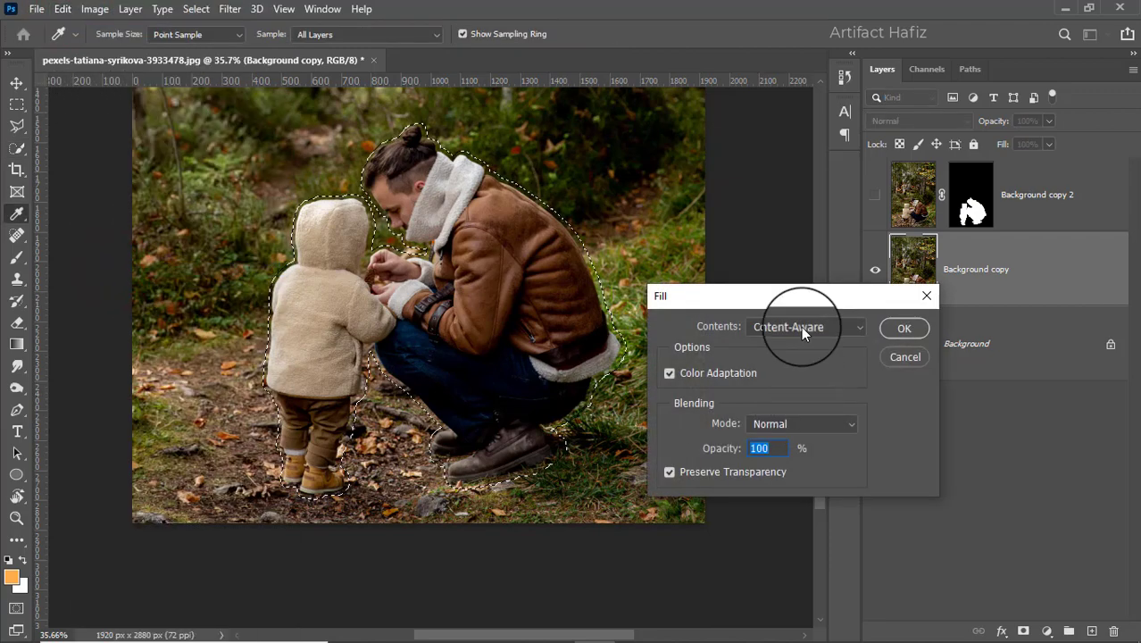
pyautogui.click(803, 331)
pyautogui.click(790, 395)
pyautogui.click(916, 331)
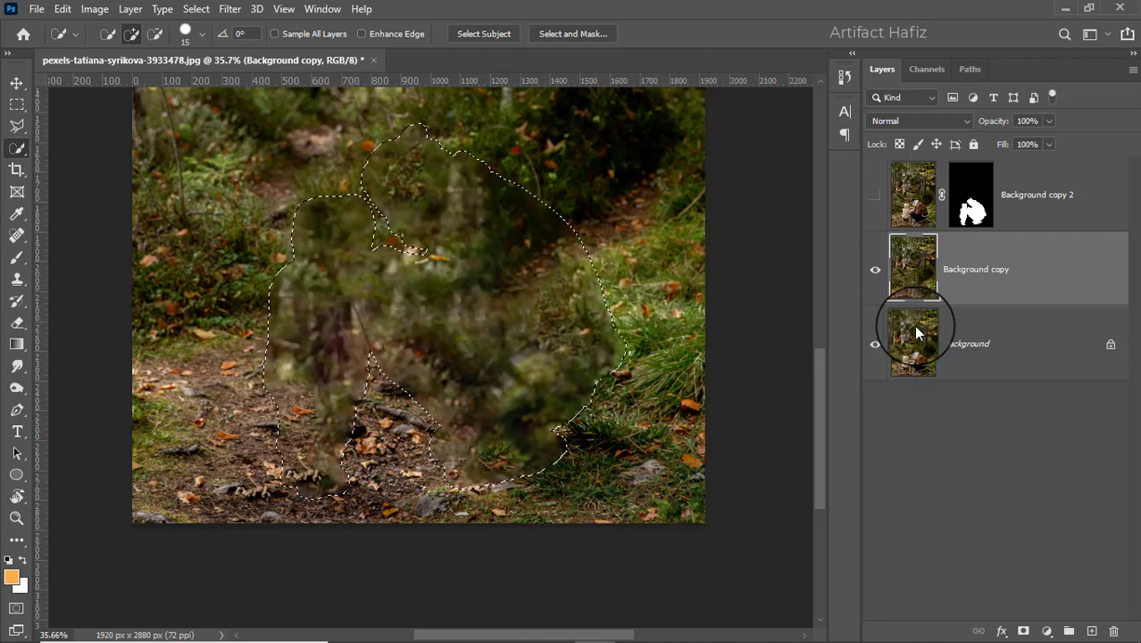
# Step: Deselect, then clone-stamp grass over the leftover figure area with a 200 px brush
pyautogui.click(194, 9)
pyautogui.click(206, 42)
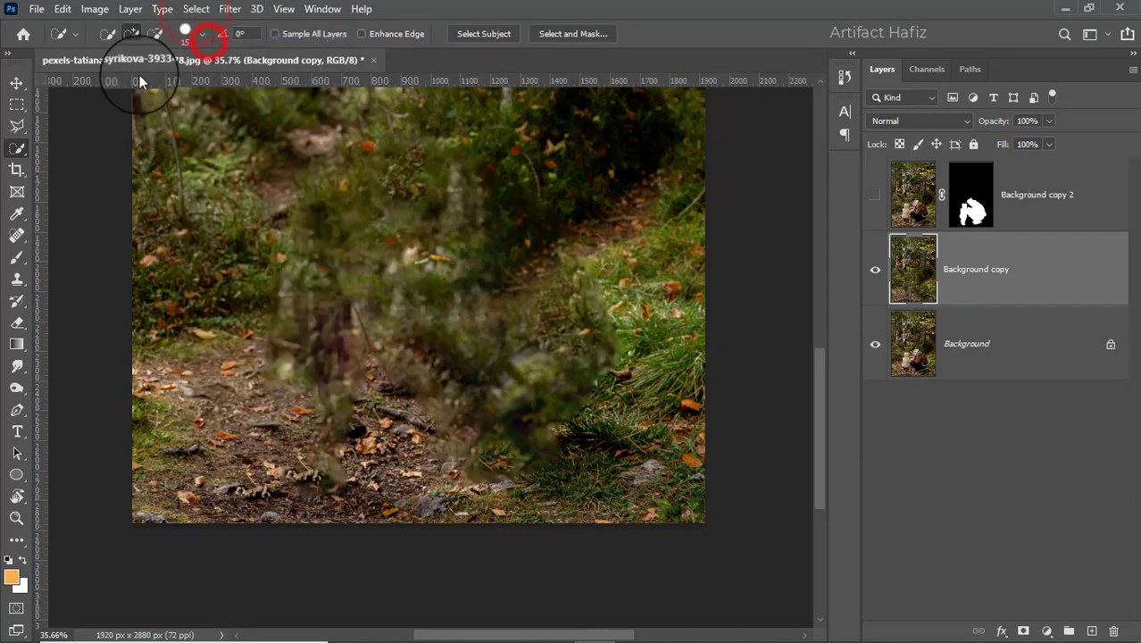
pyautogui.click(16, 235)
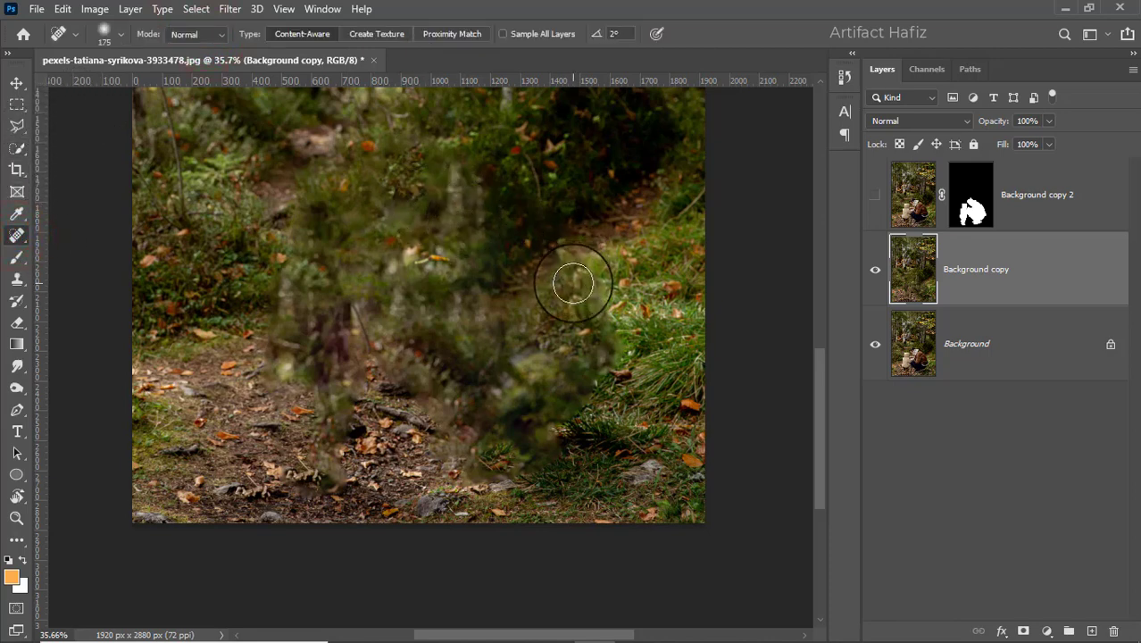
pyautogui.click(16, 280)
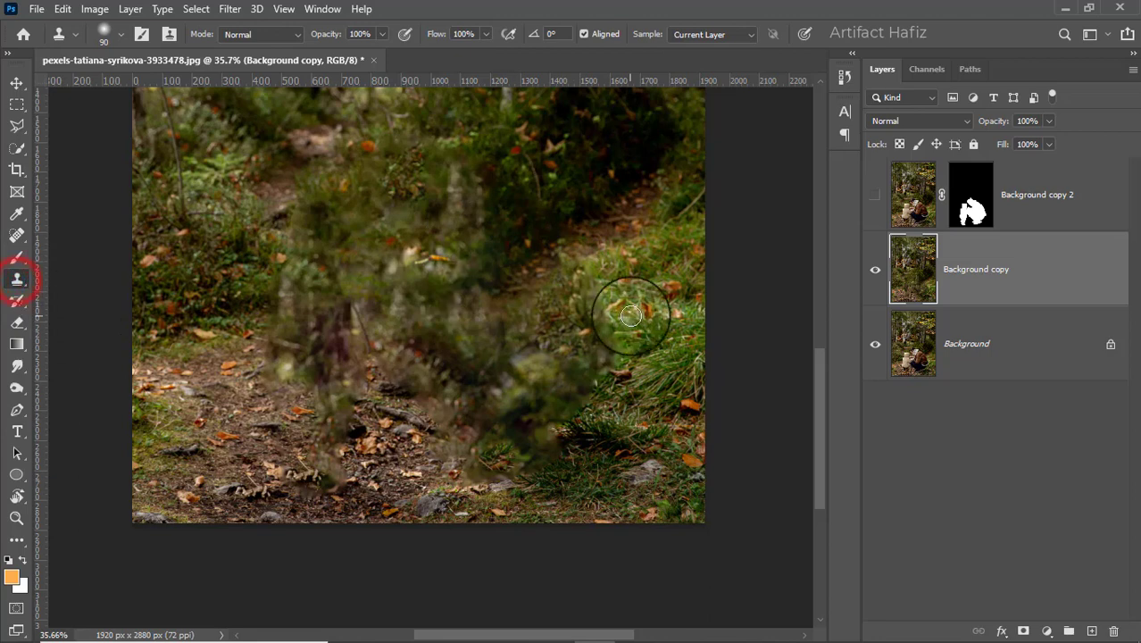
pyautogui.click(642, 396)
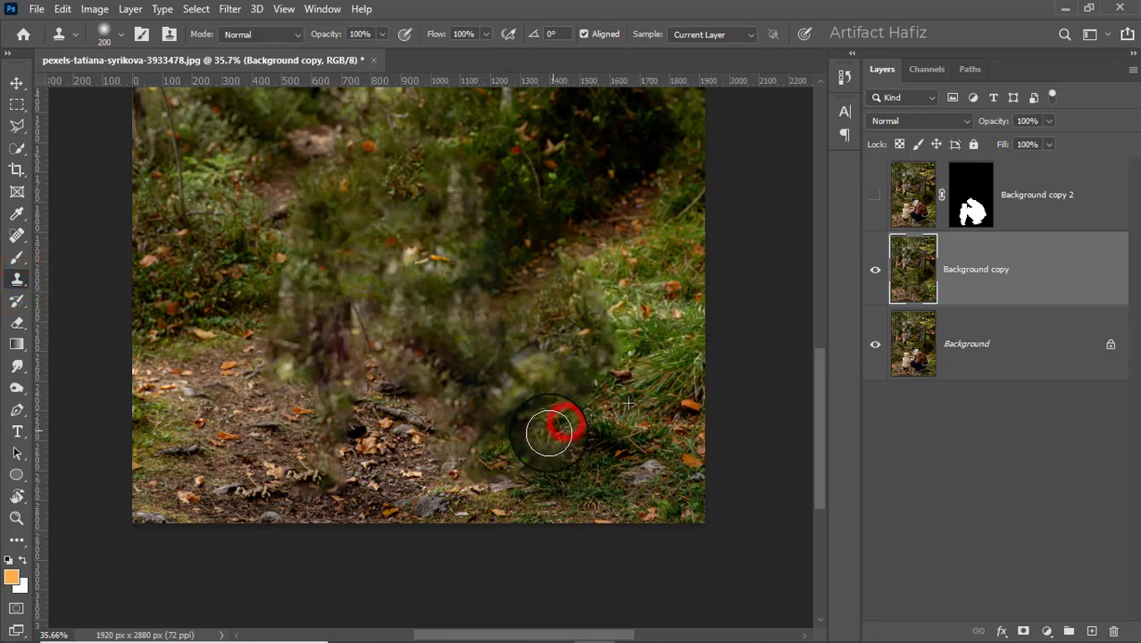
pyautogui.moveTo(562, 415)
pyautogui.mouseDown()
pyautogui.moveTo(579, 404)
pyautogui.moveTo(571, 286)
pyautogui.mouseUp()
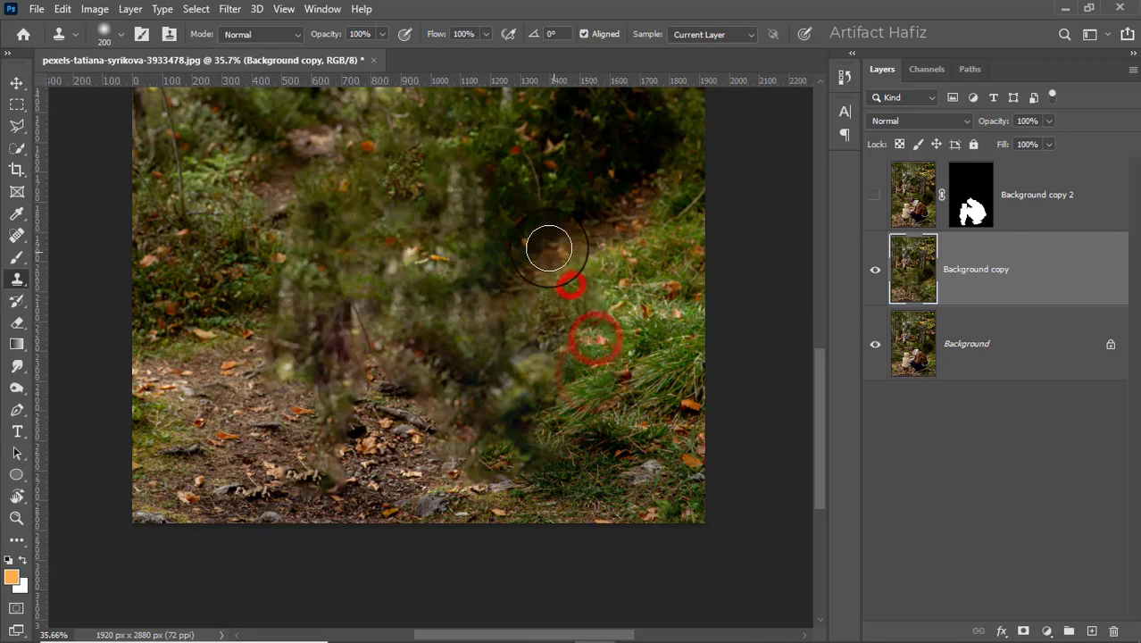
# Step: Resample the grass and clone path texture over the figure remnants on the dirt path
pyautogui.keyDown('alt'); pyautogui.click(218, 337); pyautogui.keyUp('alt')
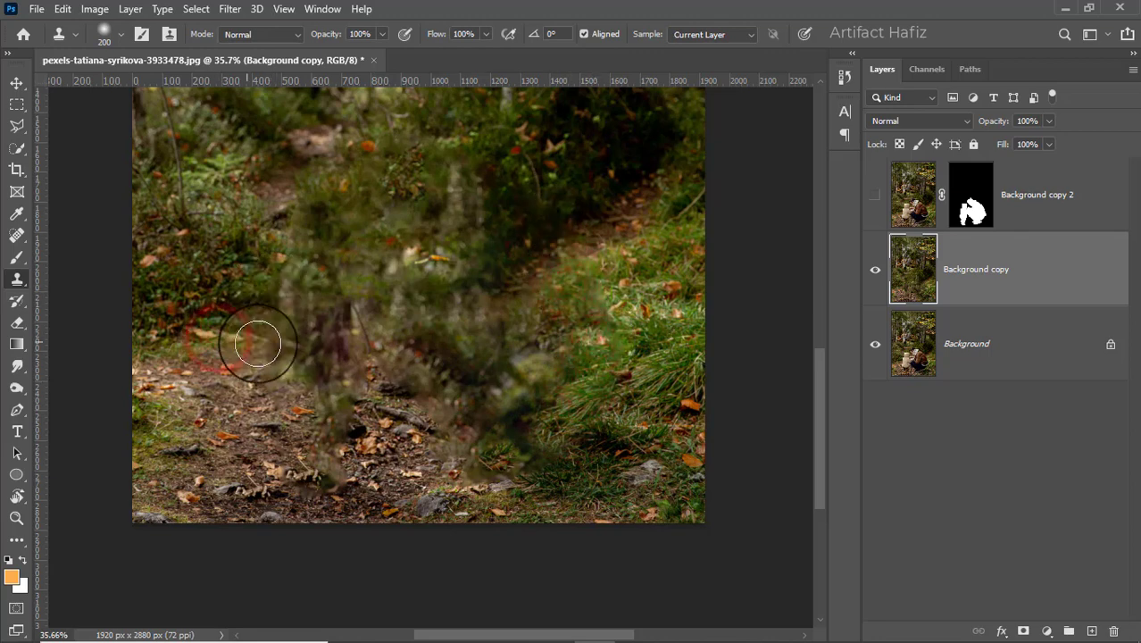
pyautogui.click(297, 382)
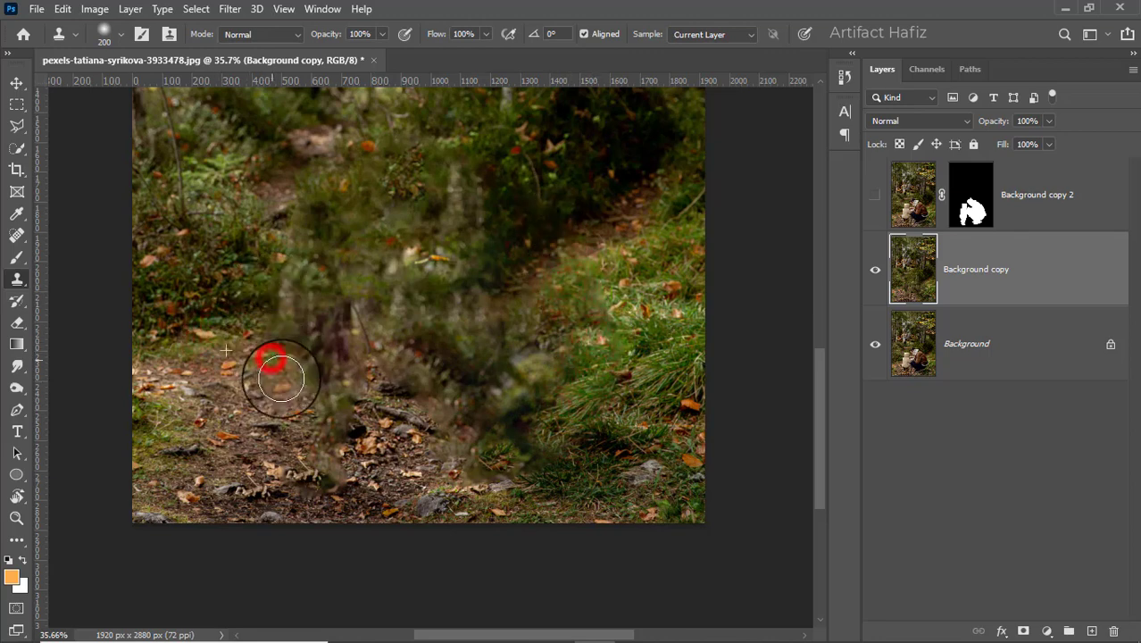
pyautogui.click(321, 400)
pyautogui.click(320, 471)
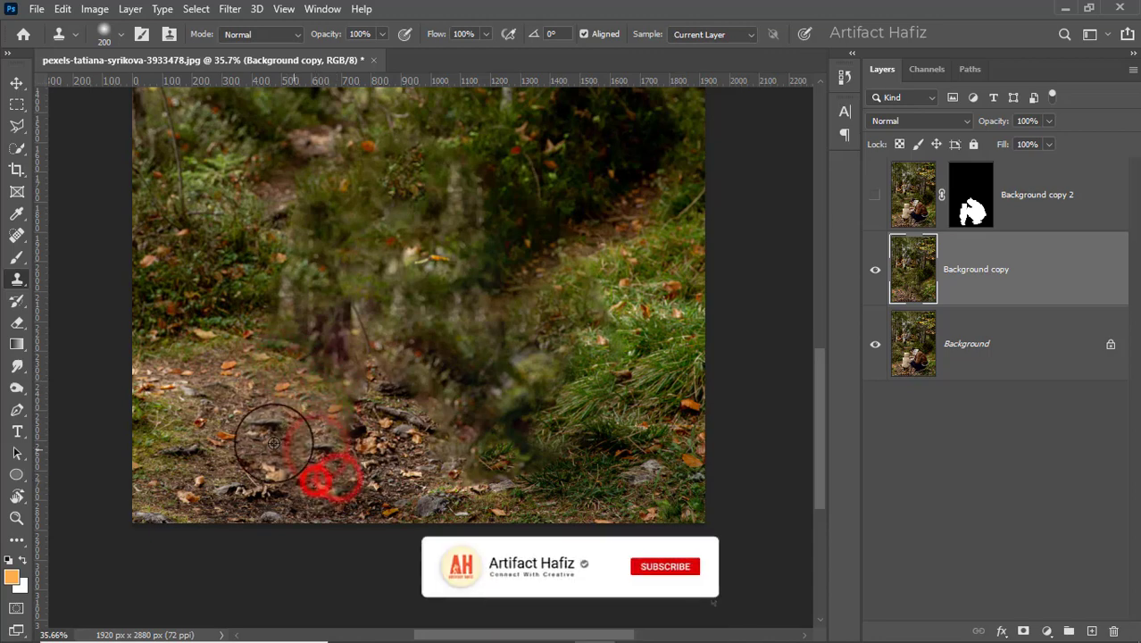
pyautogui.keyDown('alt'); pyautogui.click(256, 447); pyautogui.keyUp('alt')
pyautogui.click(332, 459)
pyautogui.click(348, 413)
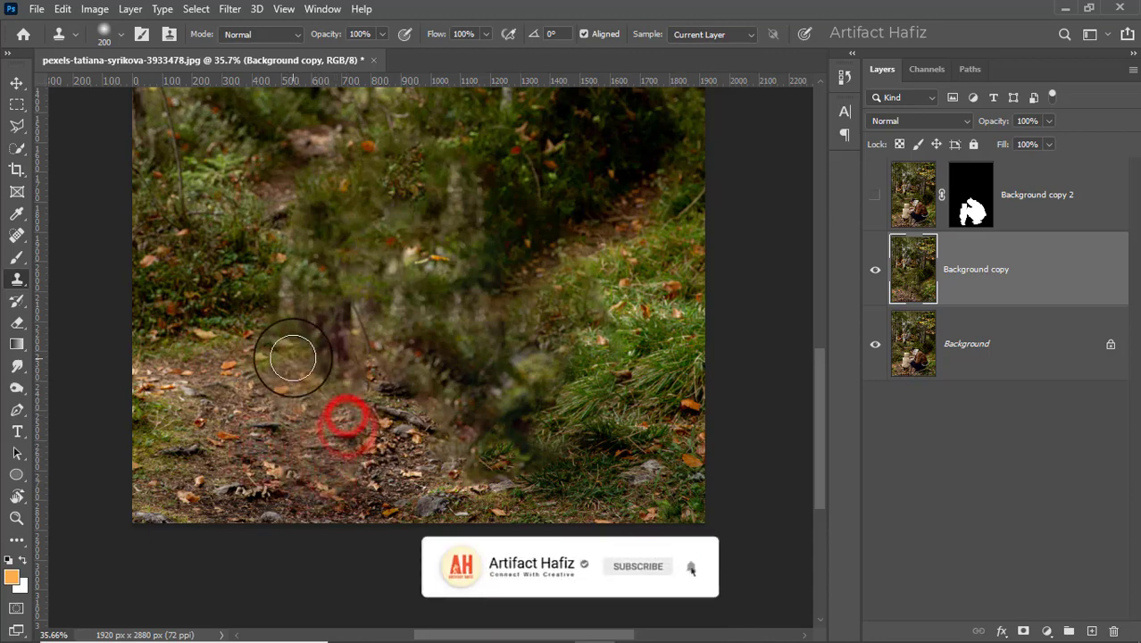
pyautogui.keyDown('alt'); pyautogui.click(264, 370); pyautogui.keyUp('alt')
# Step: Clone texture over the grass edge and the foliage remnants near the trees
pyautogui.click(286, 329)
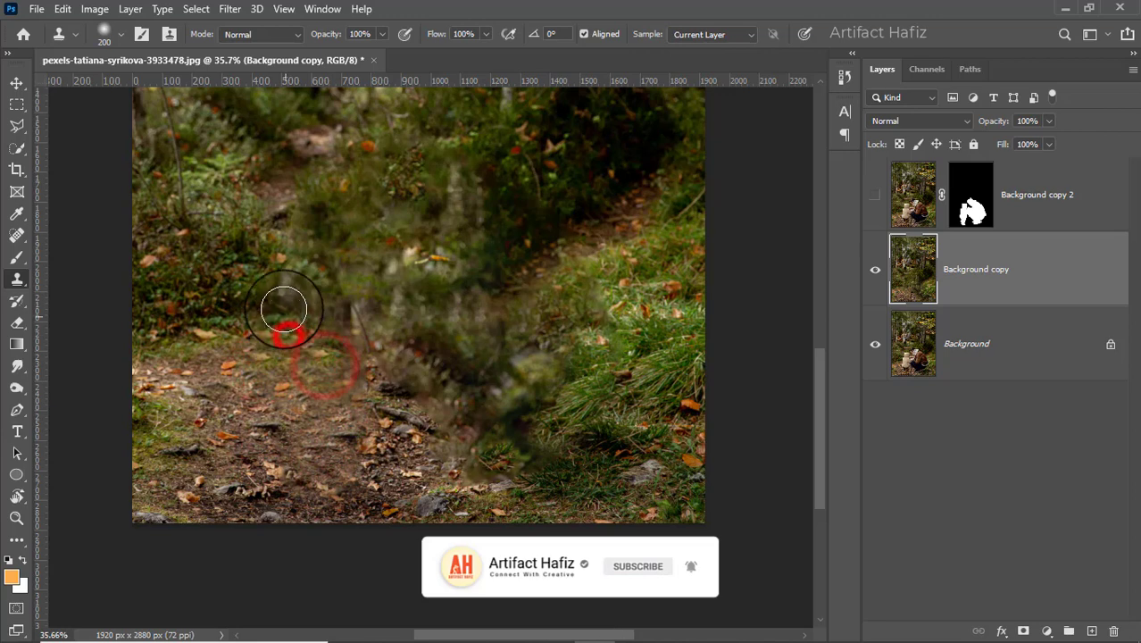
pyautogui.click(321, 309)
pyautogui.click(298, 246)
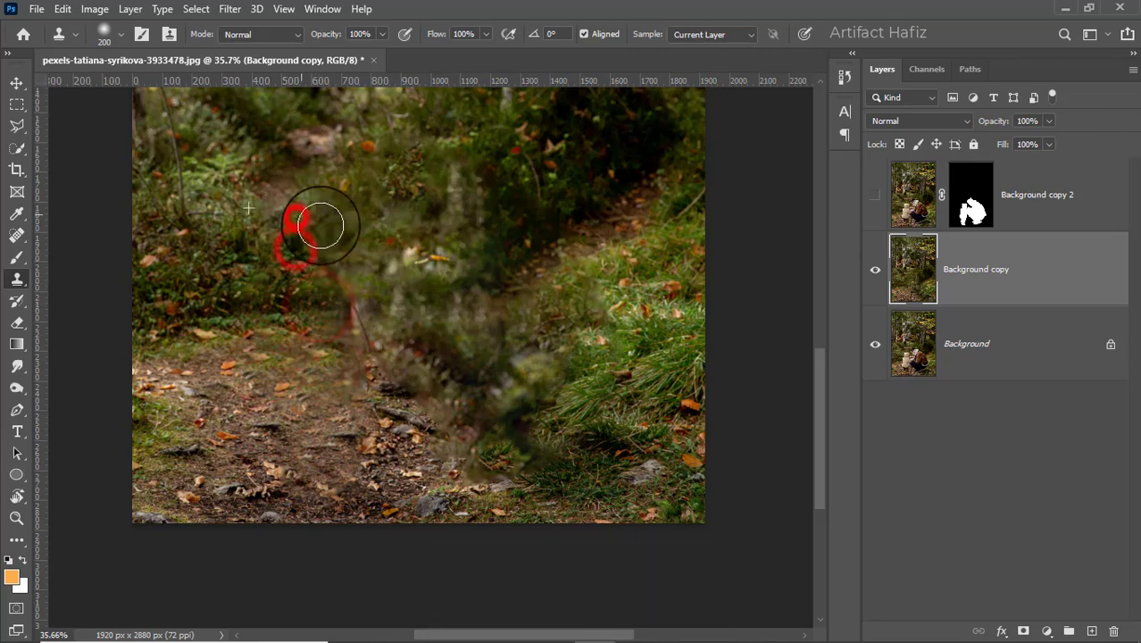
pyautogui.click(407, 151)
pyautogui.click(449, 172)
pyautogui.click(520, 170)
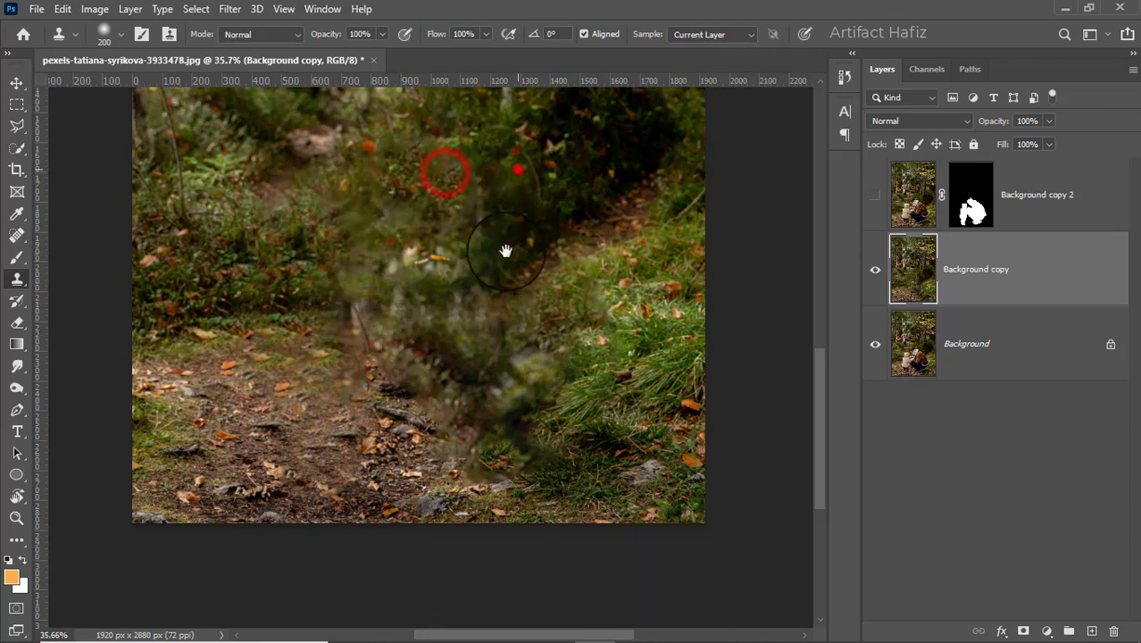
pyautogui.scroll(5, 505, 250)
pyautogui.scroll(-2, 507, 349)
pyautogui.scroll(-1, 516, 357)
# Step: Make the masked father-and-child layer, Background copy 2, visible again
pyautogui.scroll(1, 516, 357)
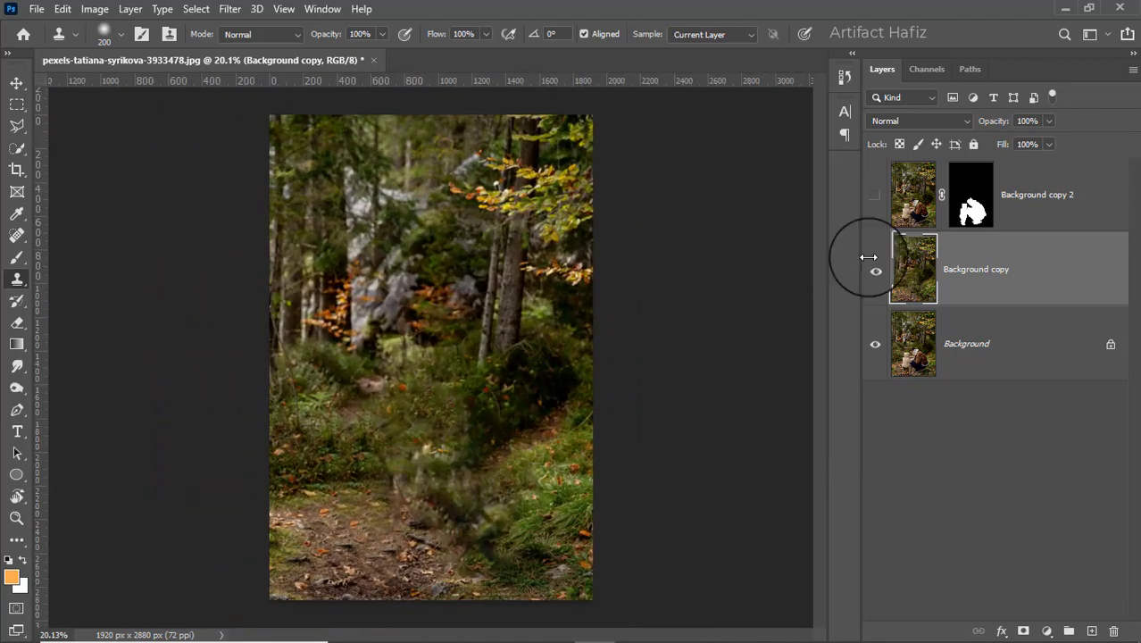
pyautogui.click(876, 196)
pyautogui.click(475, 458)
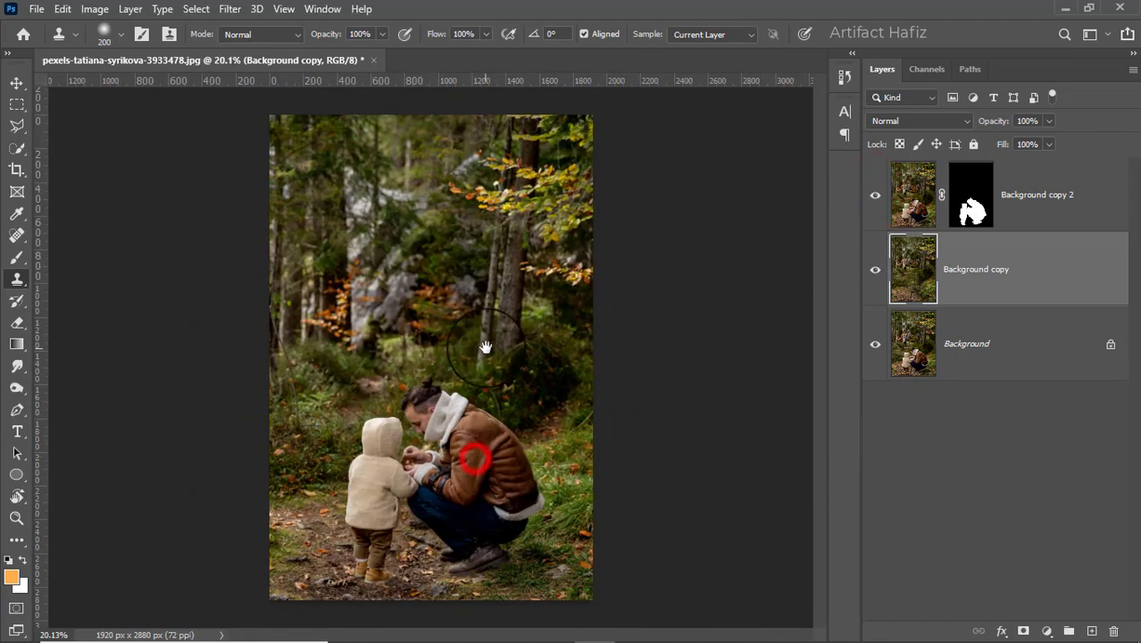
pyautogui.scroll(2, 504, 473)
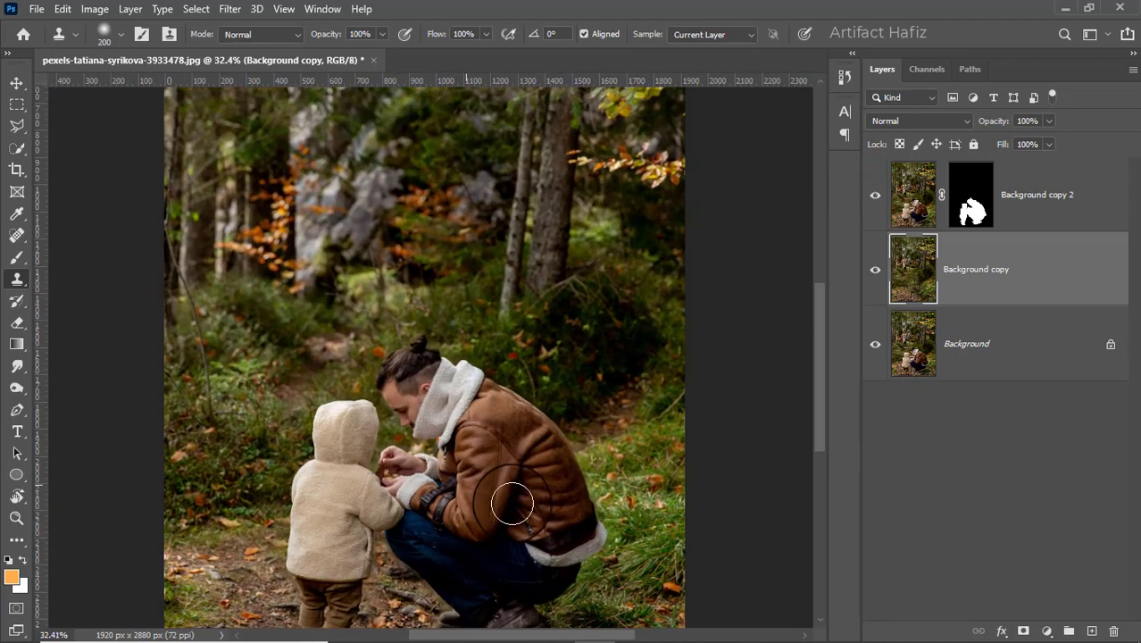
pyautogui.moveTo(515, 501); pyautogui.dragTo(519, 444)
# Step: Convert Background copy for Smart Filters, making it a smart object
pyautogui.click(982, 266)
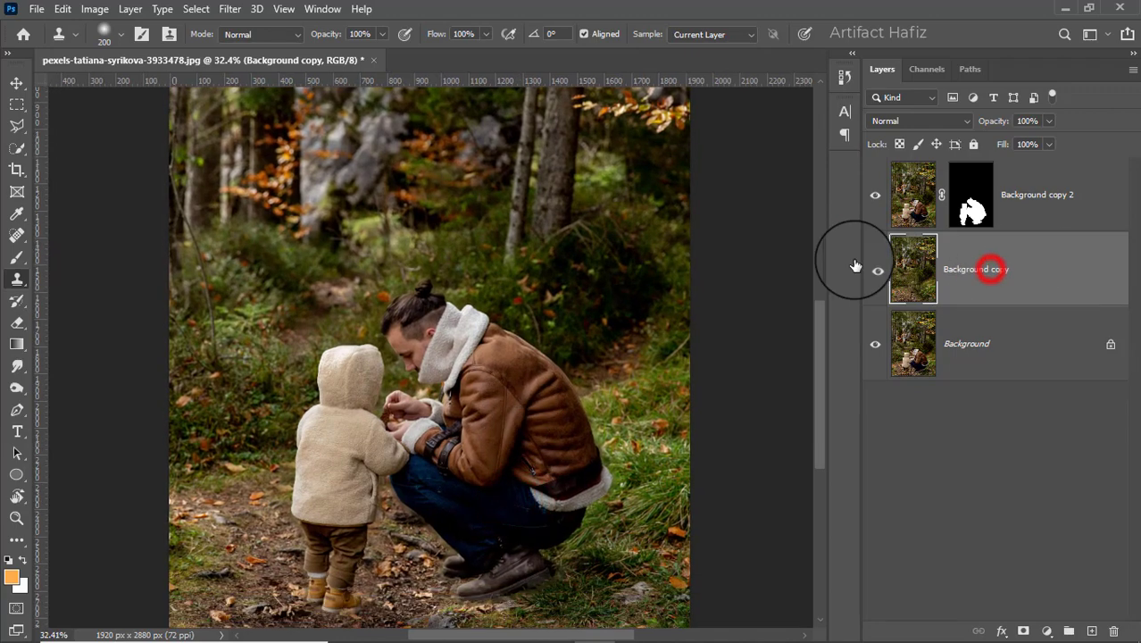
pyautogui.click(228, 9)
pyautogui.click(243, 51)
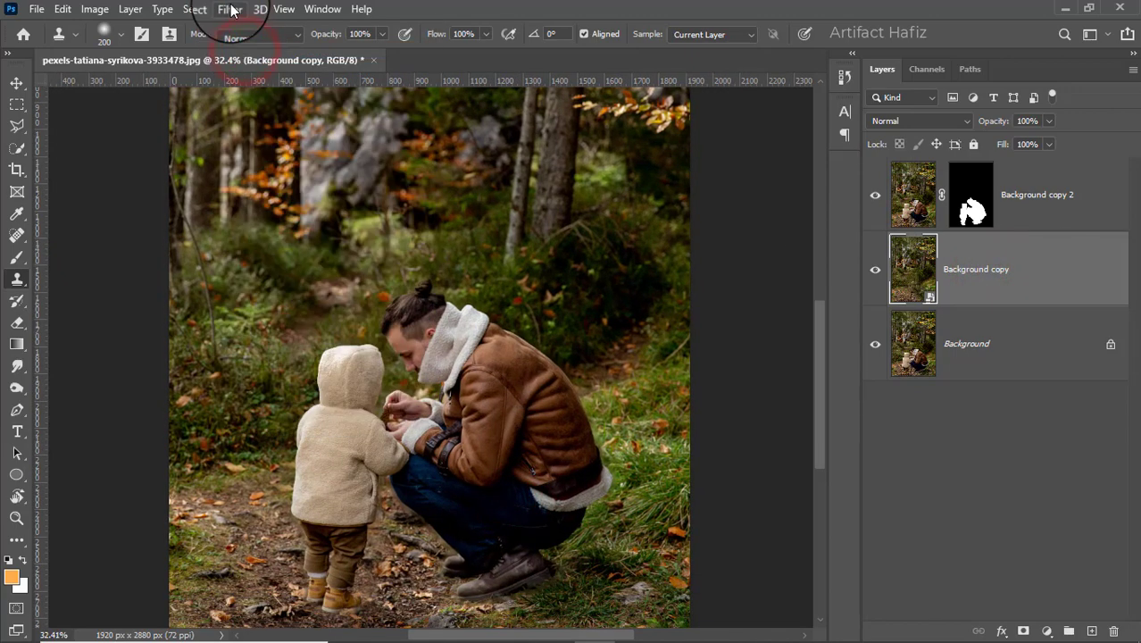
pyautogui.click(230, 9)
pyautogui.moveTo(267, 239)
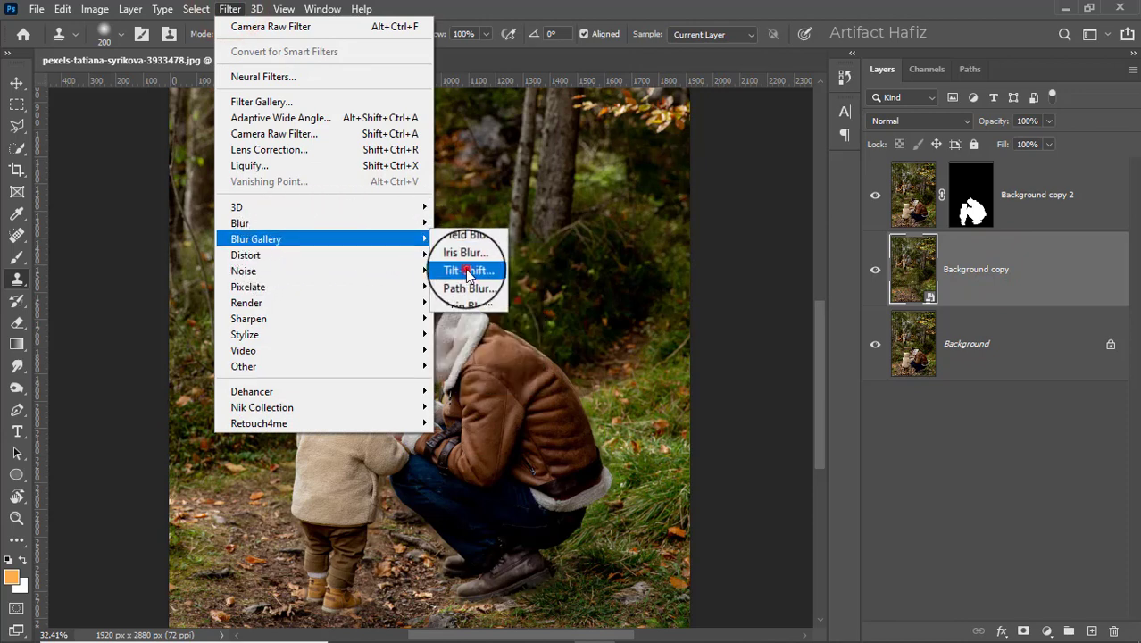
# Step: Start a Tilt-Shift blur and move its sharp focus band down to the figures
pyautogui.click(466, 271)
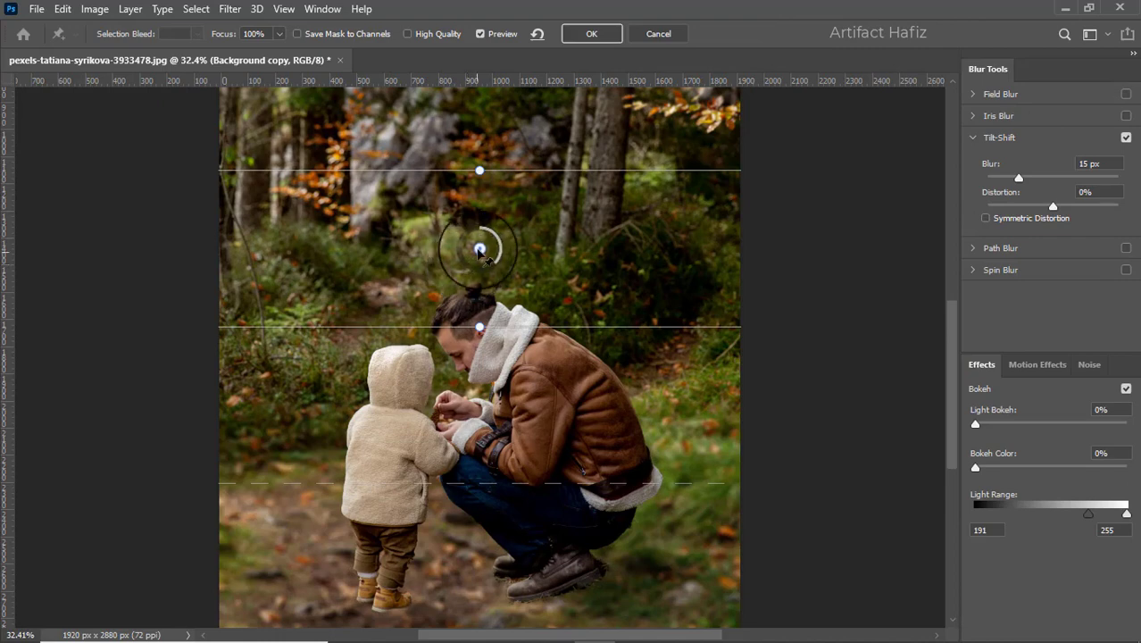
pyautogui.moveTo(479, 251); pyautogui.dragTo(476, 427)
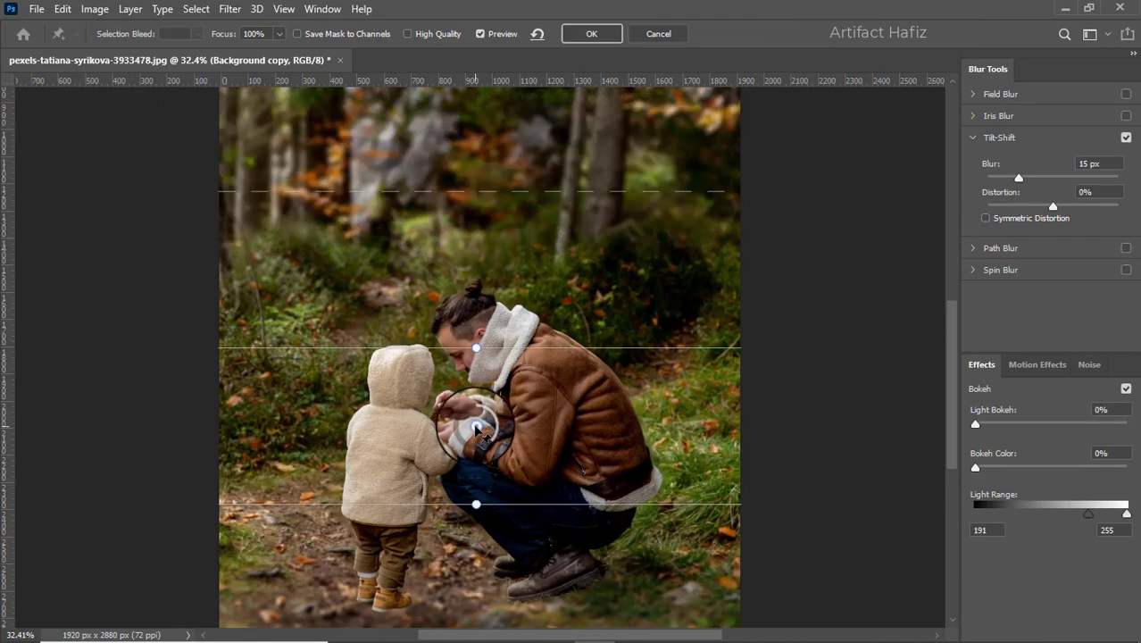
pyautogui.scroll(-3, 476, 428)
pyautogui.click(478, 478)
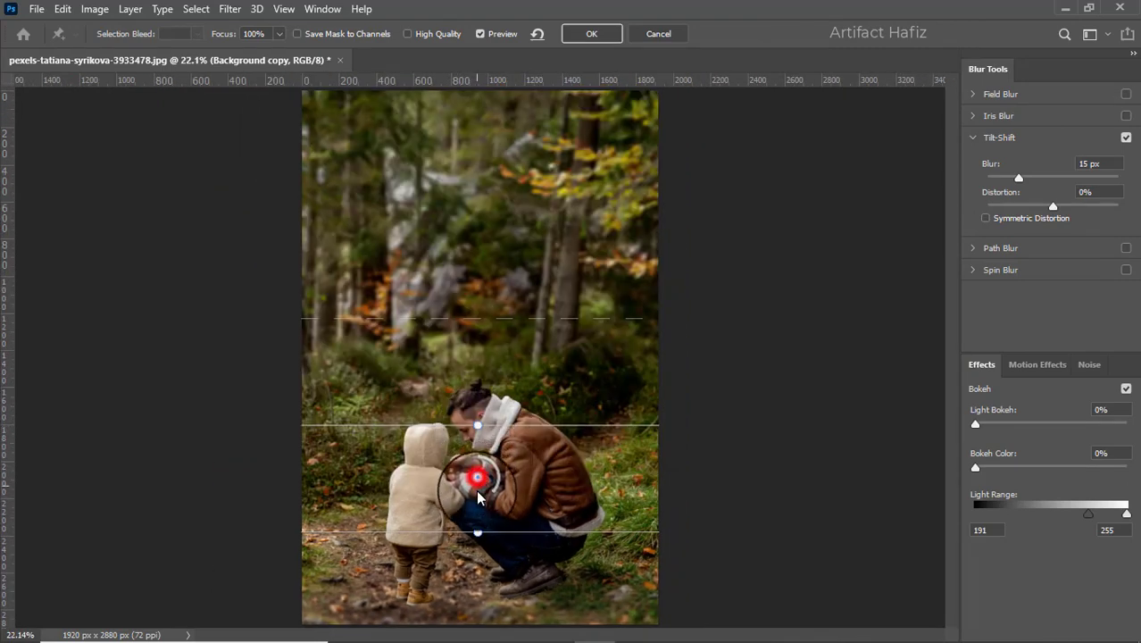
pyautogui.moveTo(478, 492); pyautogui.dragTo(479, 584)
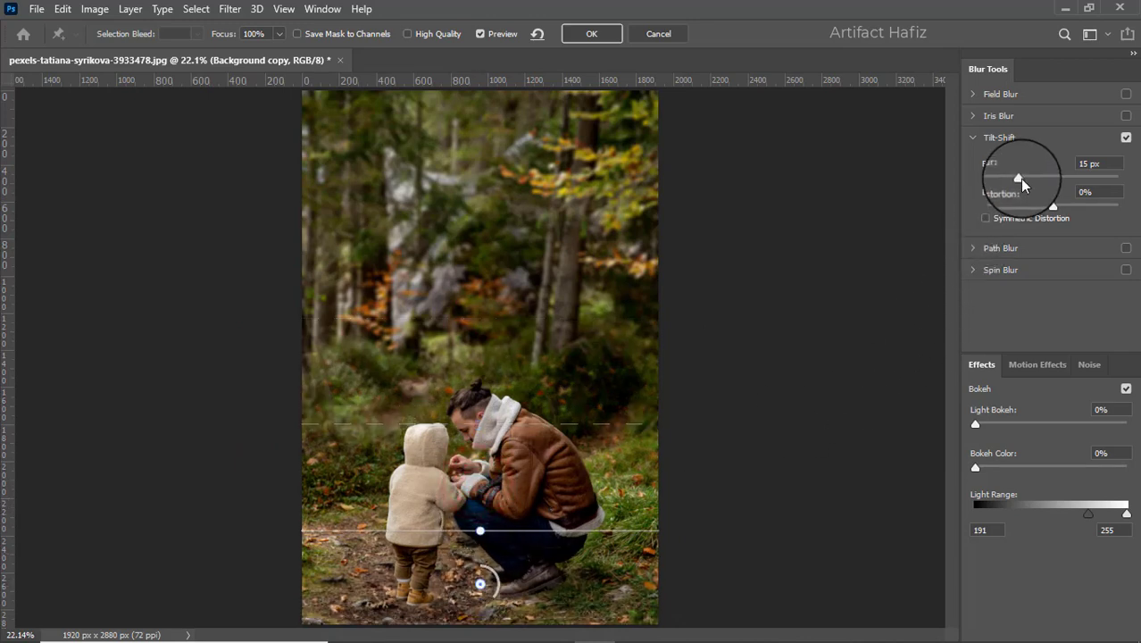
# Step: Set the blur to 123 px, lower the focus band further, and raise the upper feather line
pyautogui.moveTo(1019, 176); pyautogui.dragTo(1061, 180)
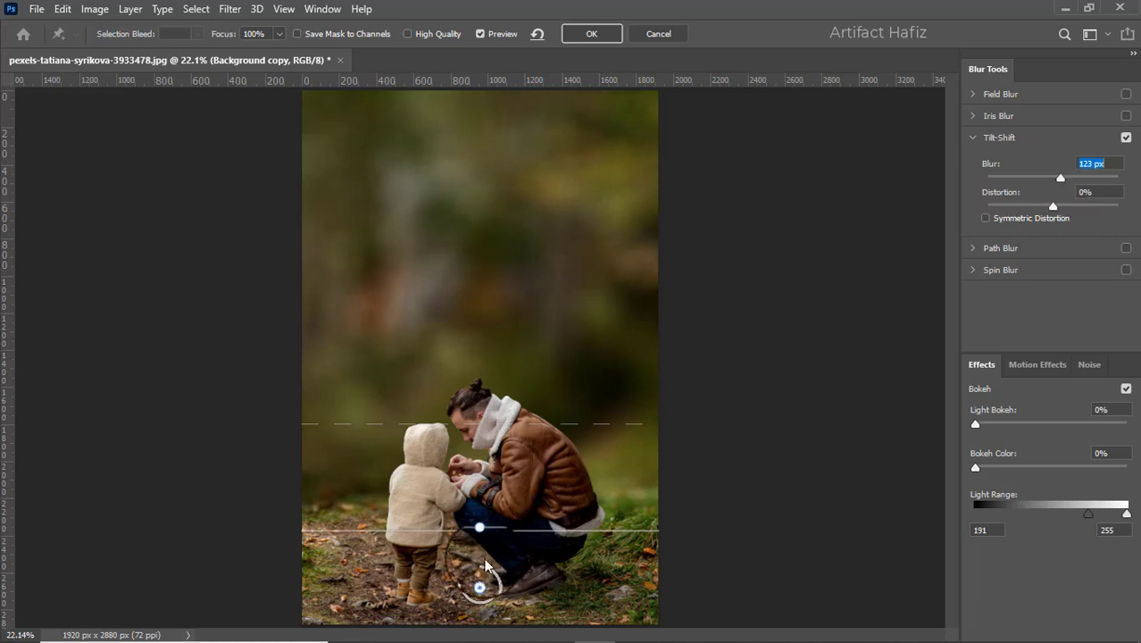
pyautogui.click(480, 585)
pyautogui.moveTo(480, 585); pyautogui.dragTo(475, 642)
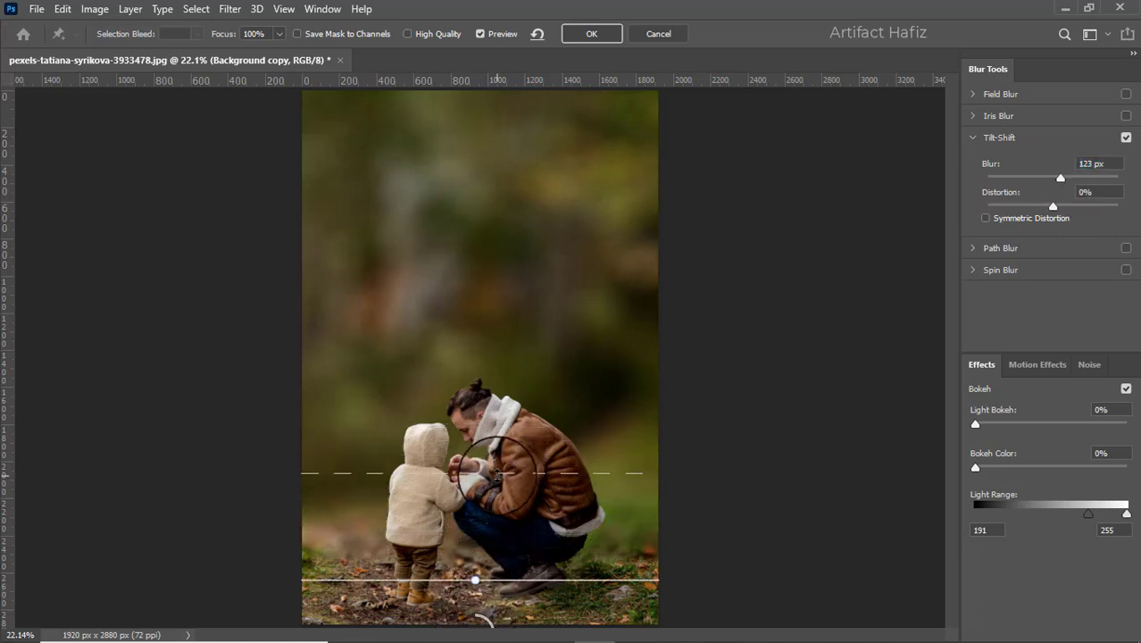
pyautogui.moveTo(498, 466); pyautogui.dragTo(494, 327)
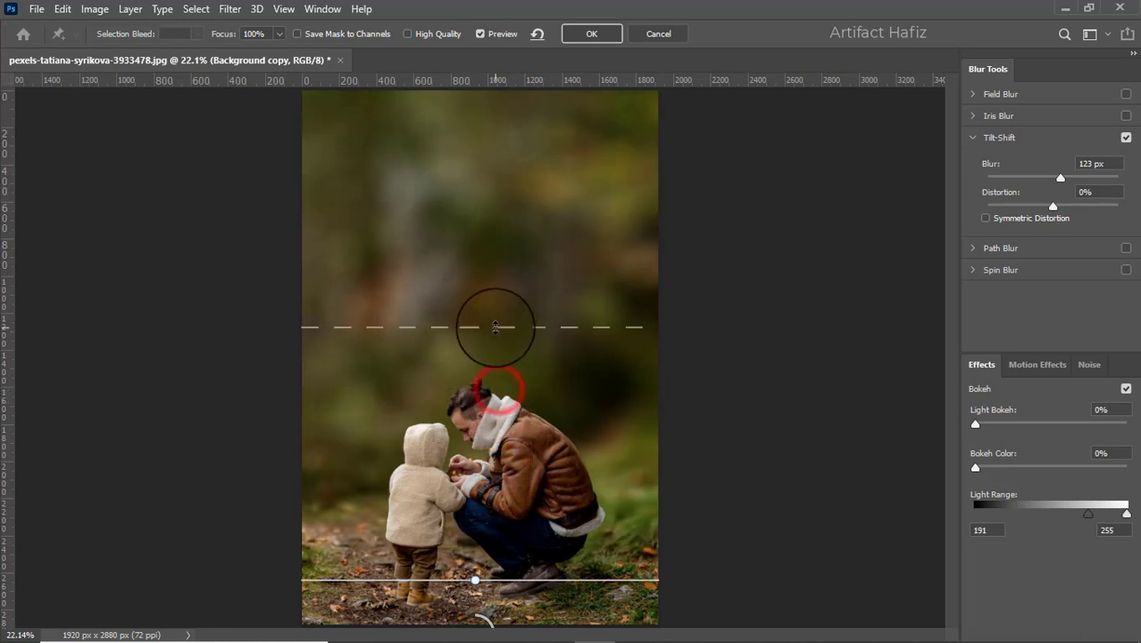
pyautogui.hotkey('ctrl', '-')
pyautogui.scroll(-1, 495, 430)
pyautogui.scroll(3, 495, 430)
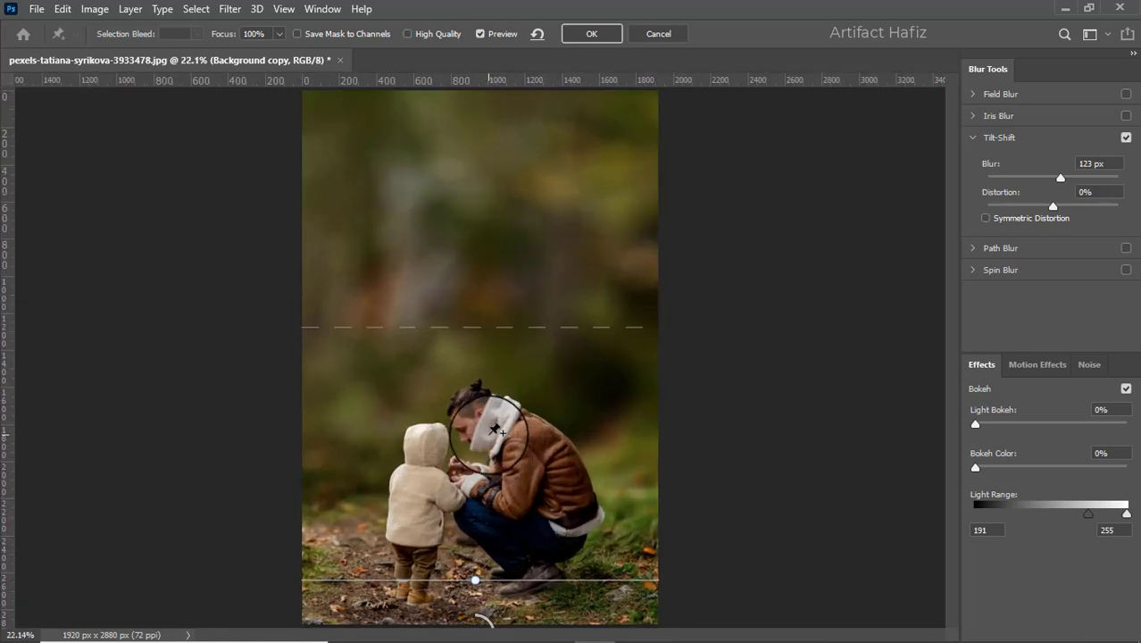
pyautogui.scroll(-2, 495, 430)
pyautogui.scroll(2, 496, 430)
# Step: Apply the Tilt-Shift blur and toggle the edited layers off and on to compare
pyautogui.click(585, 34)
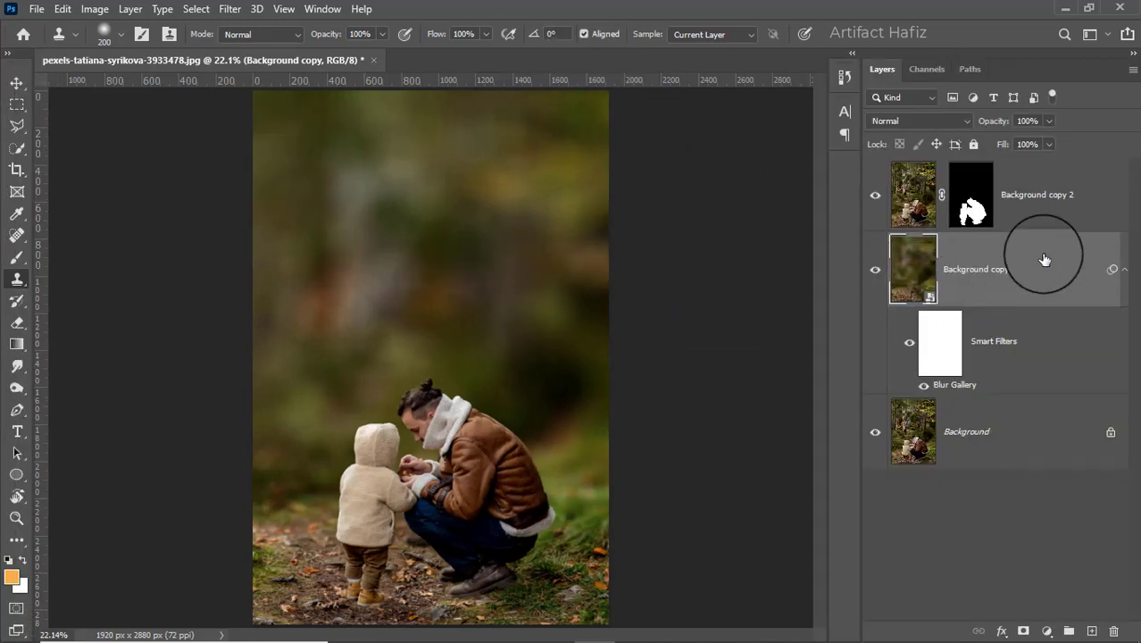
pyautogui.keyDown('alt'); pyautogui.click(876, 433); pyautogui.keyUp('alt')
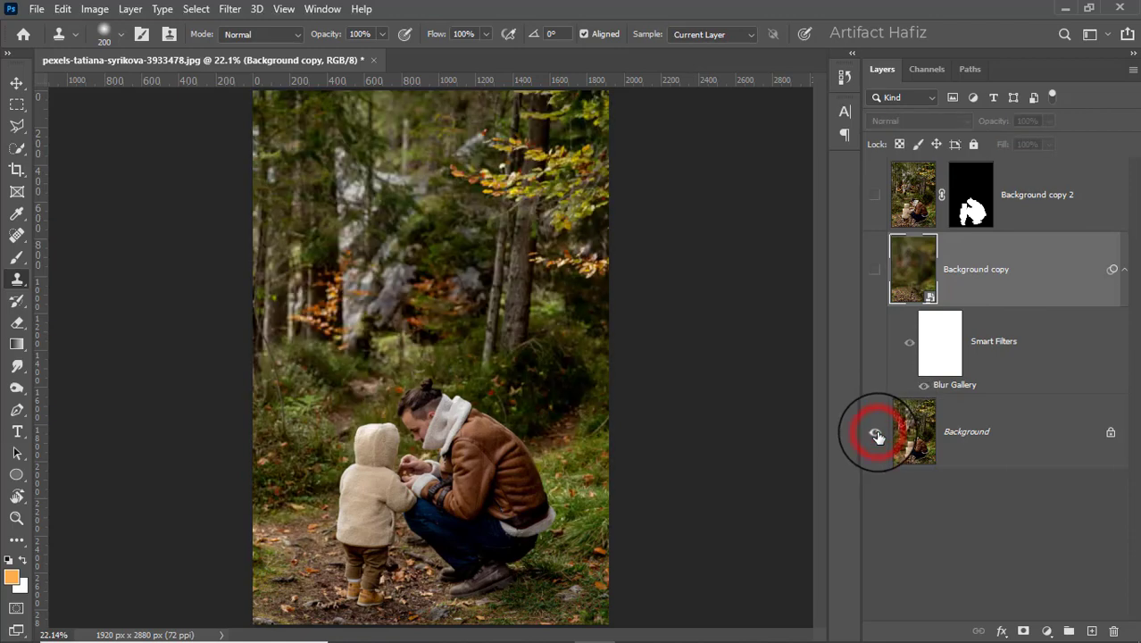
pyautogui.keyDown('alt'); pyautogui.click(875, 433); pyautogui.keyUp('alt')
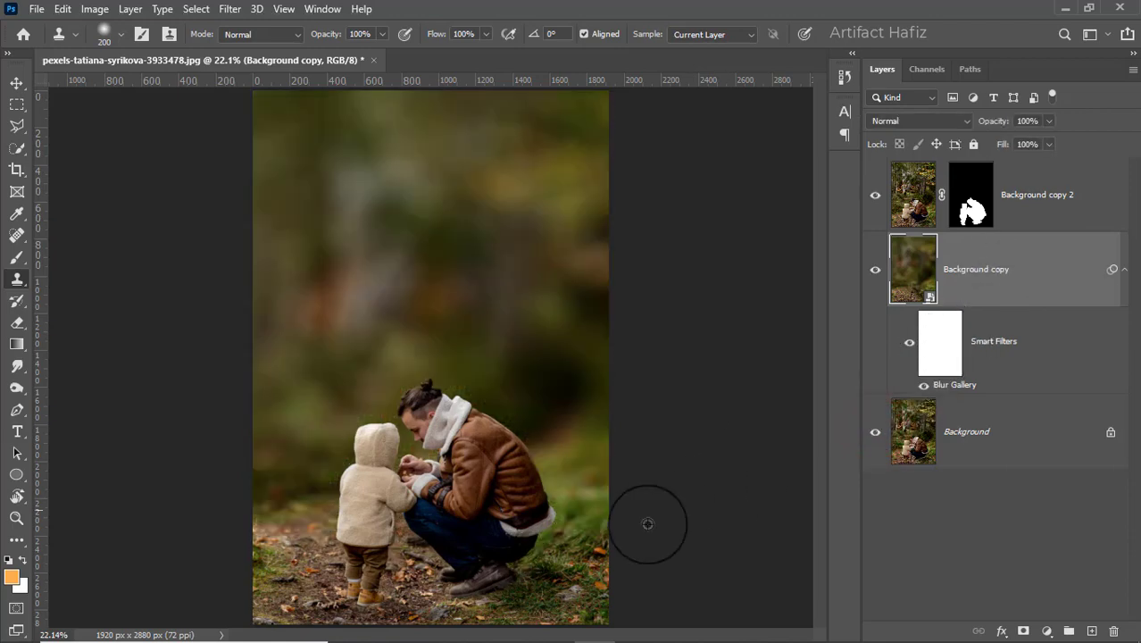
# Step: Zoom in and recentre on the father and child to inspect the blurred background
pyautogui.scroll(2, 647, 519)
pyautogui.scroll(3, 586, 555)
pyautogui.scroll(-2, 586, 555)
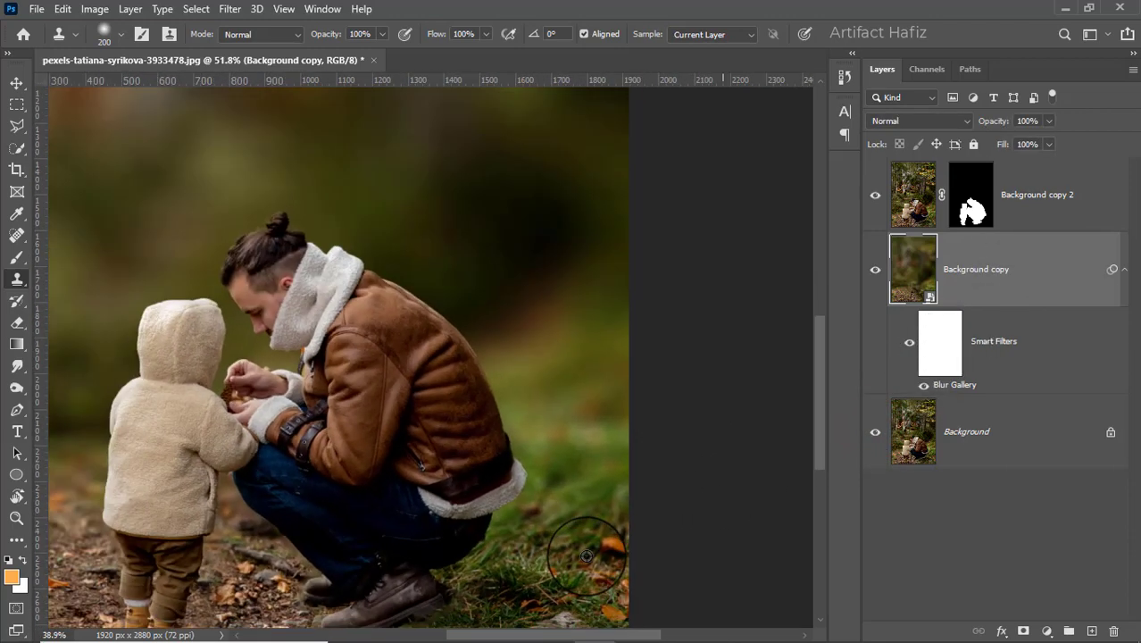
pyautogui.scroll(-2, 581, 539)
pyautogui.scroll(-1, 448, 542)
pyautogui.scroll(2, 449, 536)
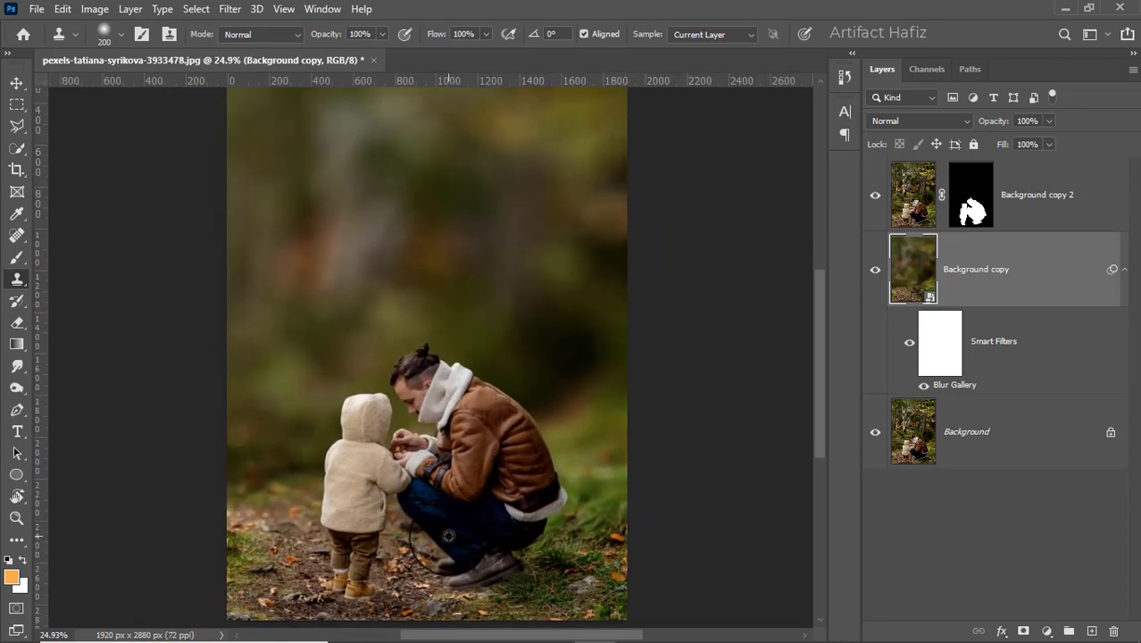
pyautogui.moveTo(456, 515); pyautogui.dragTo(460, 476)
pyautogui.scroll(1, 461, 476)
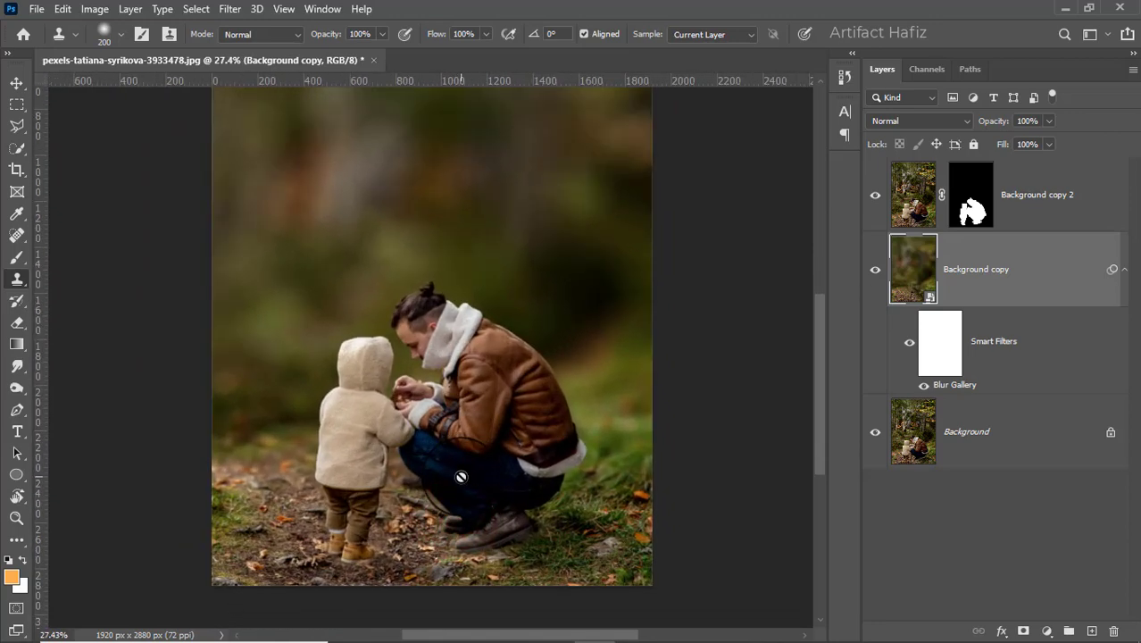